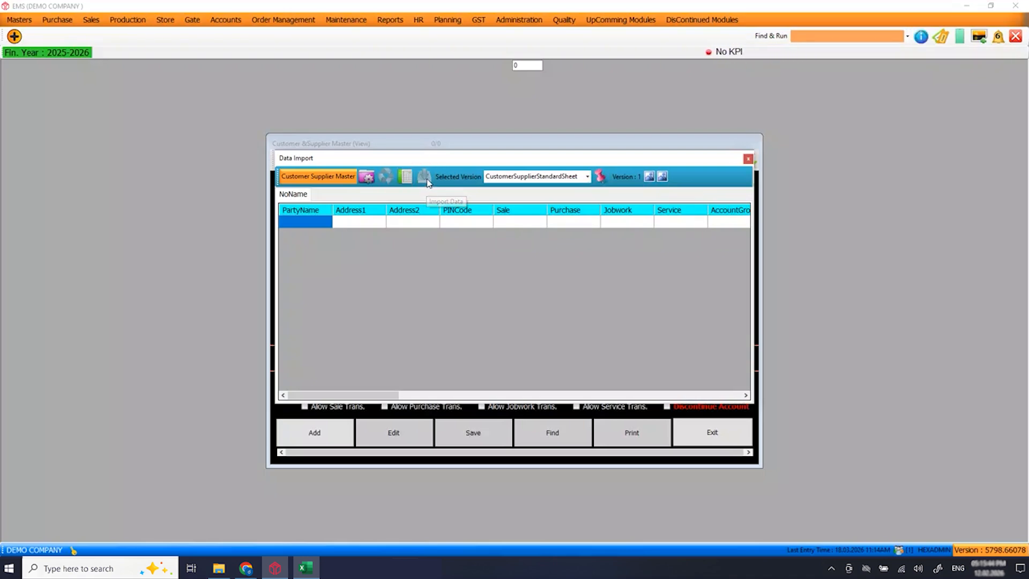
# Preview the columns of the CustomerSupplierGSTUpdateSheet import version and switch back to CustomerSupplierStandardSheet
pyautogui.click(586, 179)
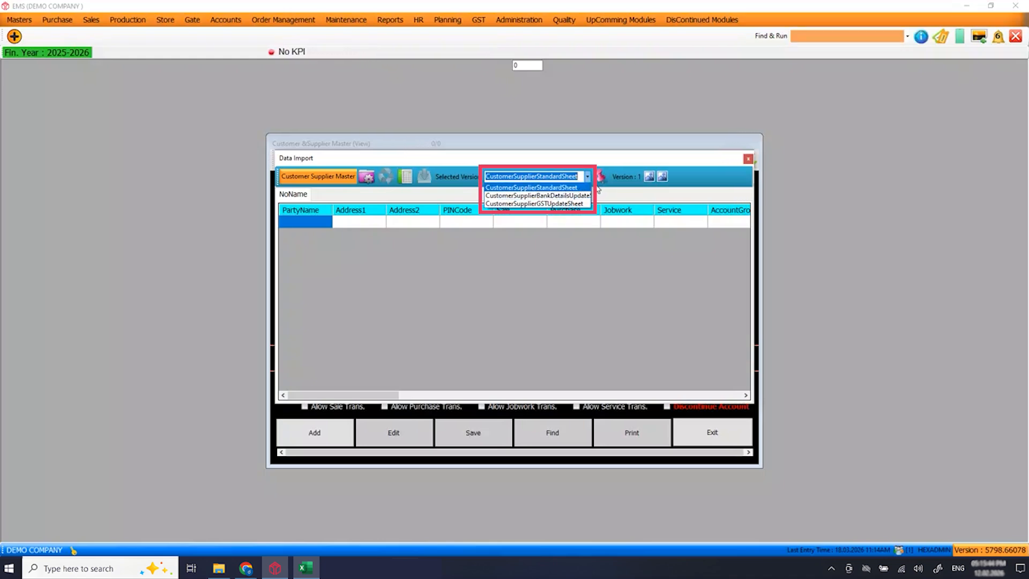
pyautogui.click(588, 195)
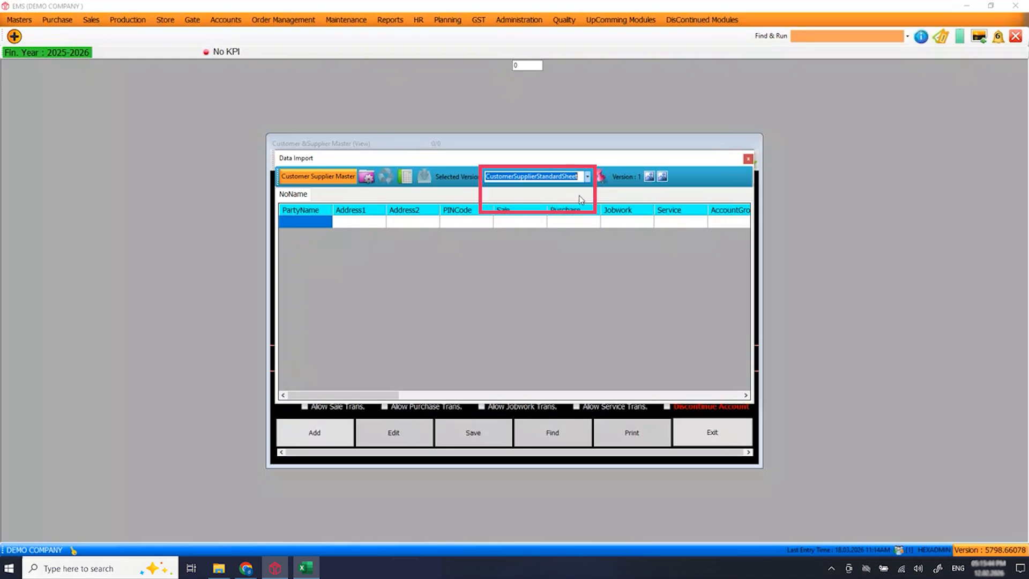
pyautogui.click(586, 179)
pyautogui.click(579, 197)
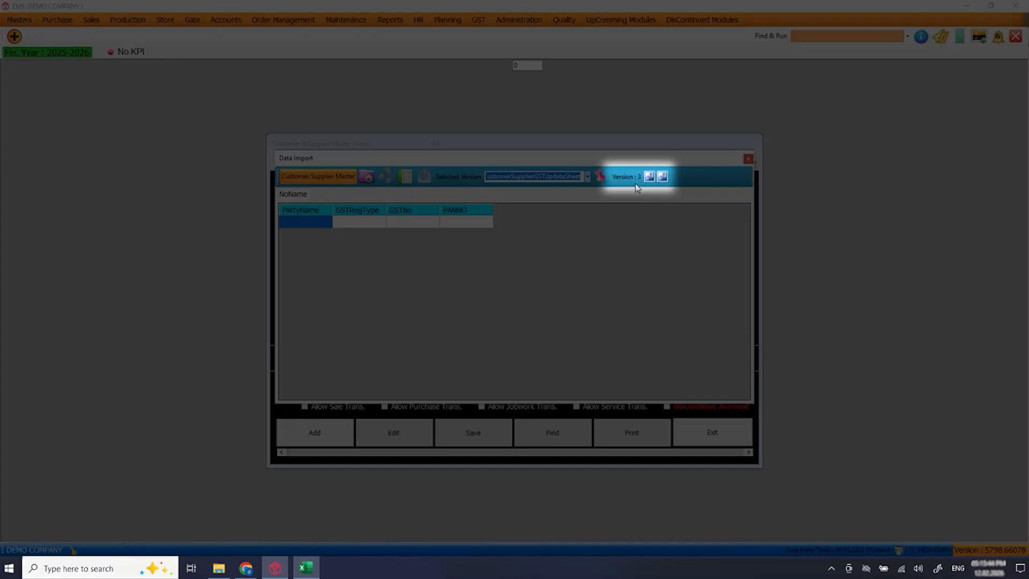
pyautogui.click(586, 178)
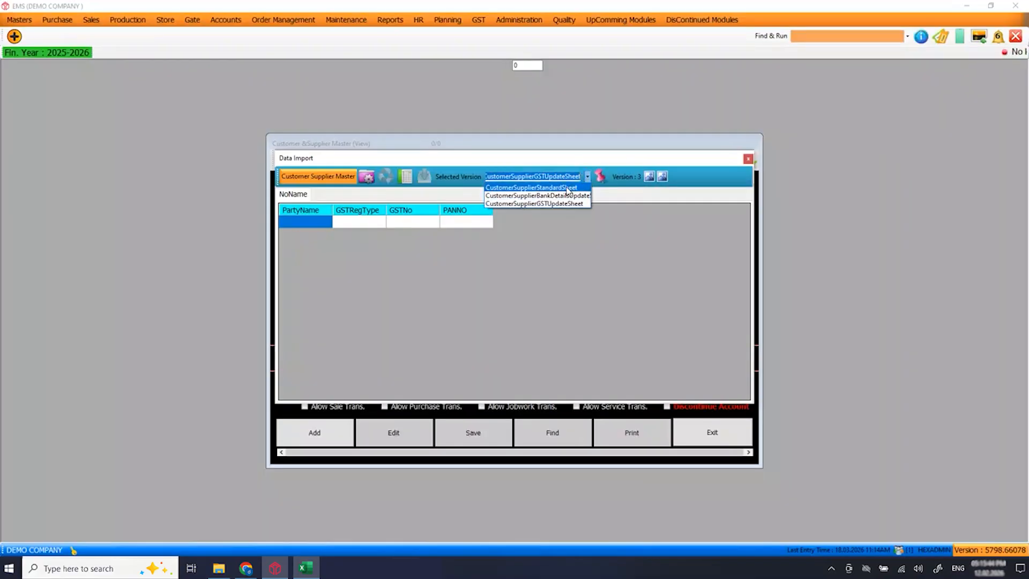
pyautogui.click(568, 188)
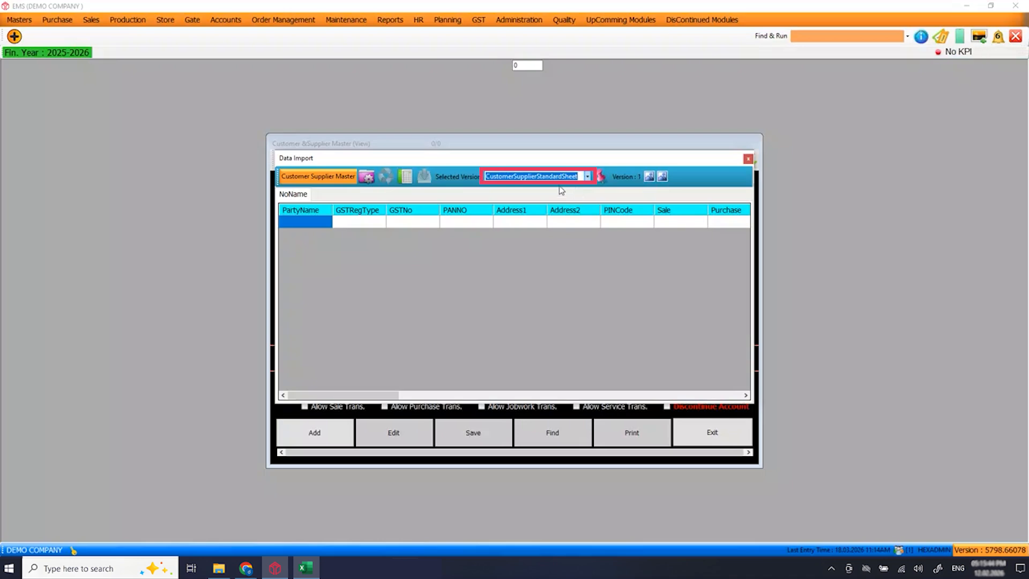
# Switch the selected version to CustomerSupplierBankDetailsUpdateSheet and examine its columns, such as Distance, Division and TANNo
pyautogui.click(587, 178)
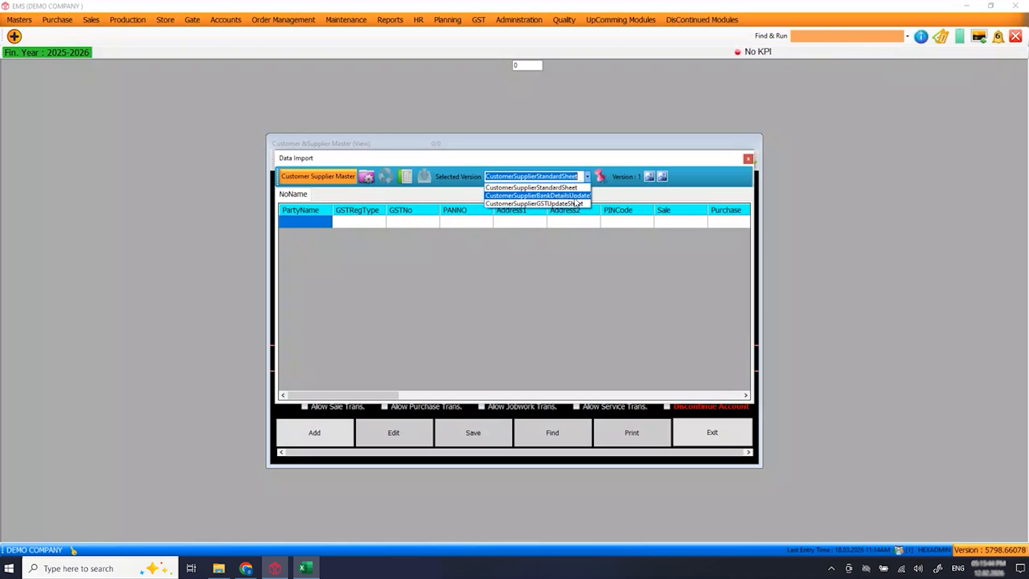
pyautogui.click(562, 196)
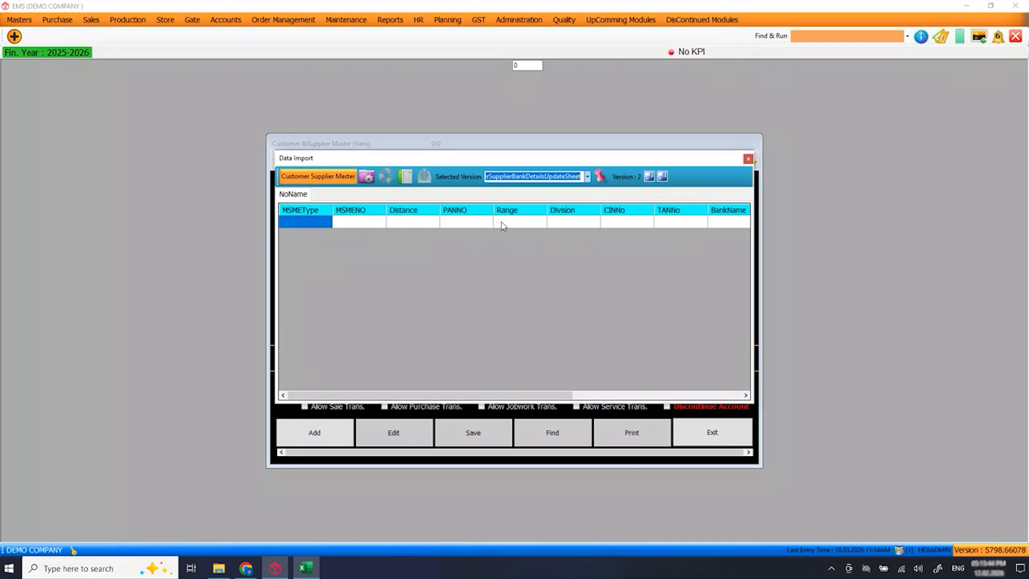
pyautogui.click(587, 177)
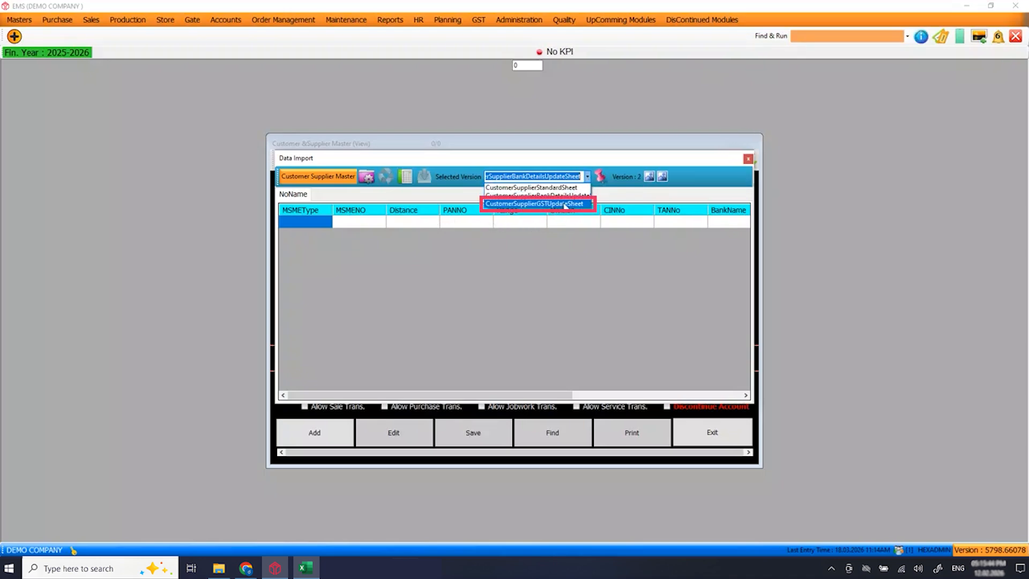
pyautogui.click(620, 221)
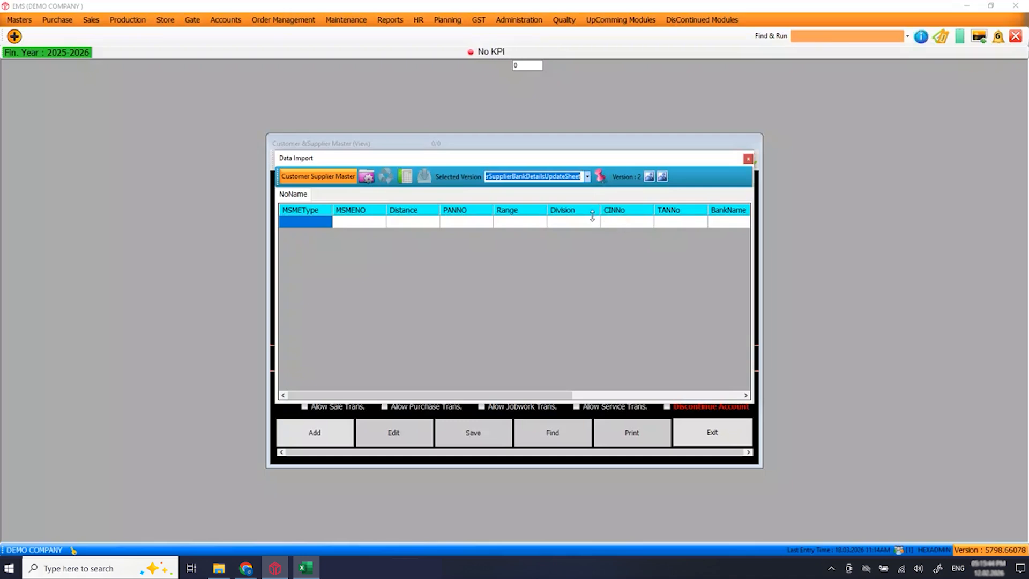
pyautogui.click(602, 225)
pyautogui.click(654, 226)
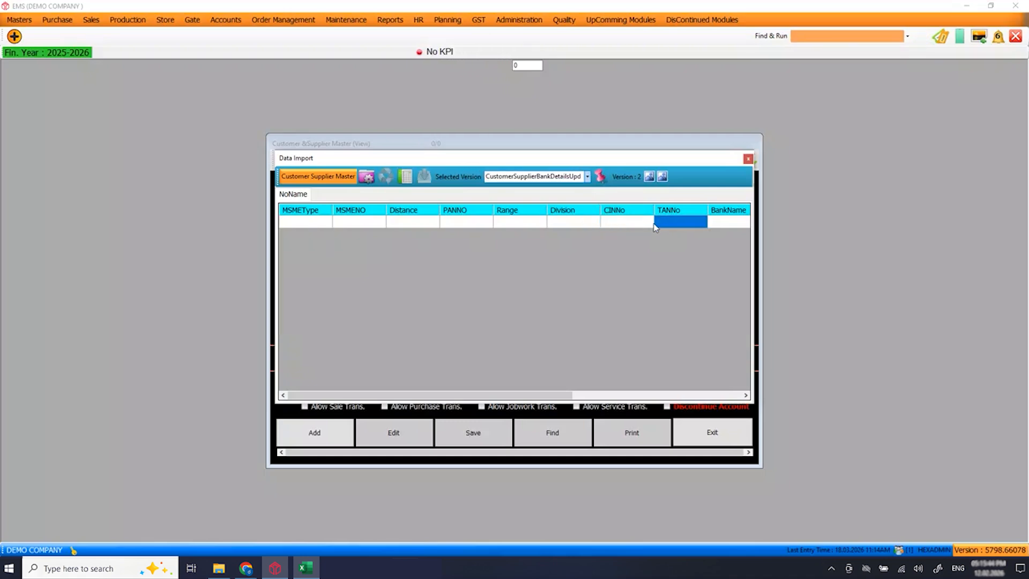
pyautogui.click(553, 223)
pyautogui.click(472, 223)
pyautogui.click(427, 223)
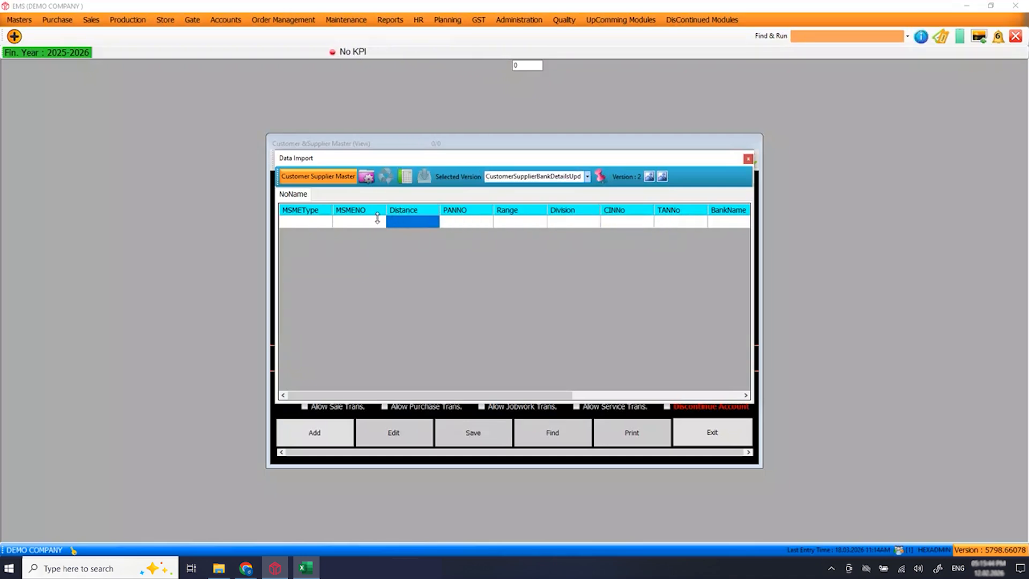
# Select the CustomerSupplierStandardSheet version and set it as the default import/export version
pyautogui.click(586, 178)
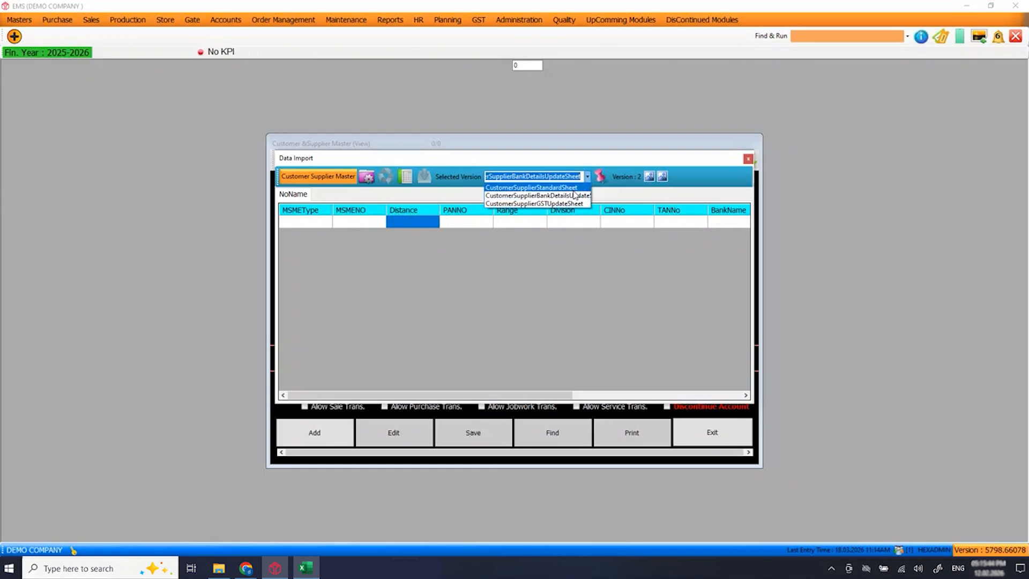
pyautogui.click(574, 191)
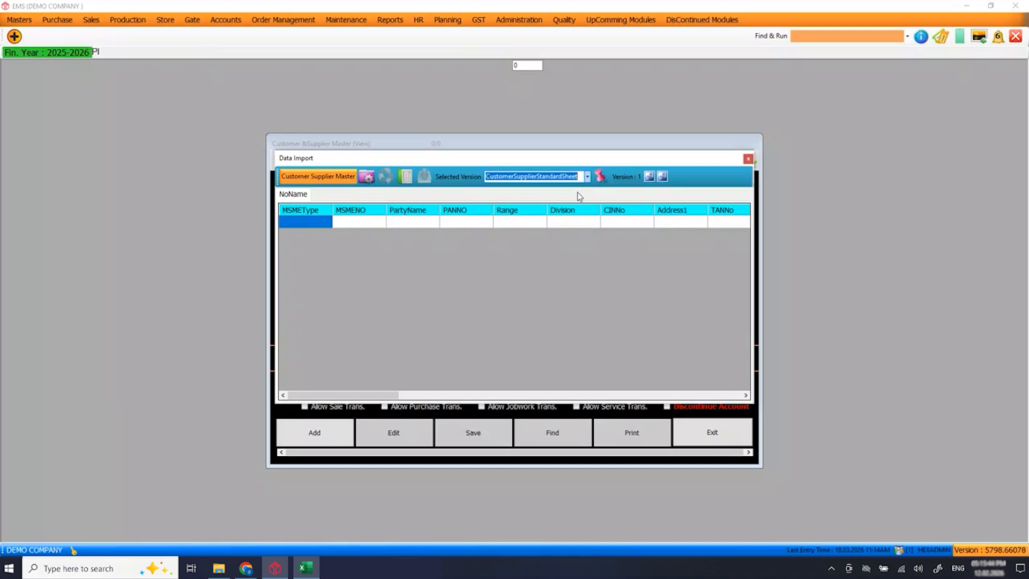
pyautogui.click(600, 177)
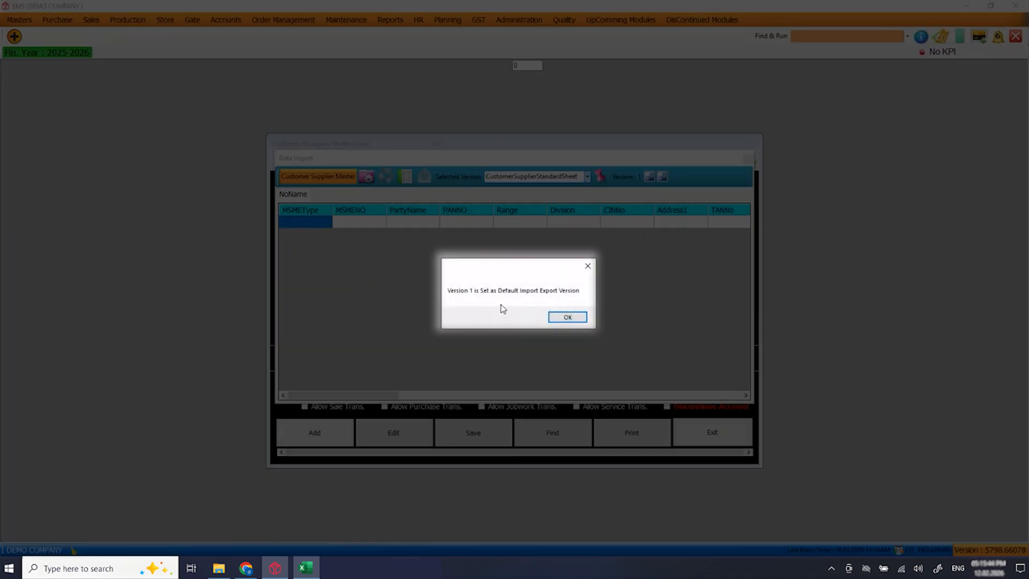
pyautogui.click(567, 317)
# Set CustomerSupplierGSTUpdateSheet as the default import/export version and reopen the Data Import window to check it
pyautogui.click(587, 176)
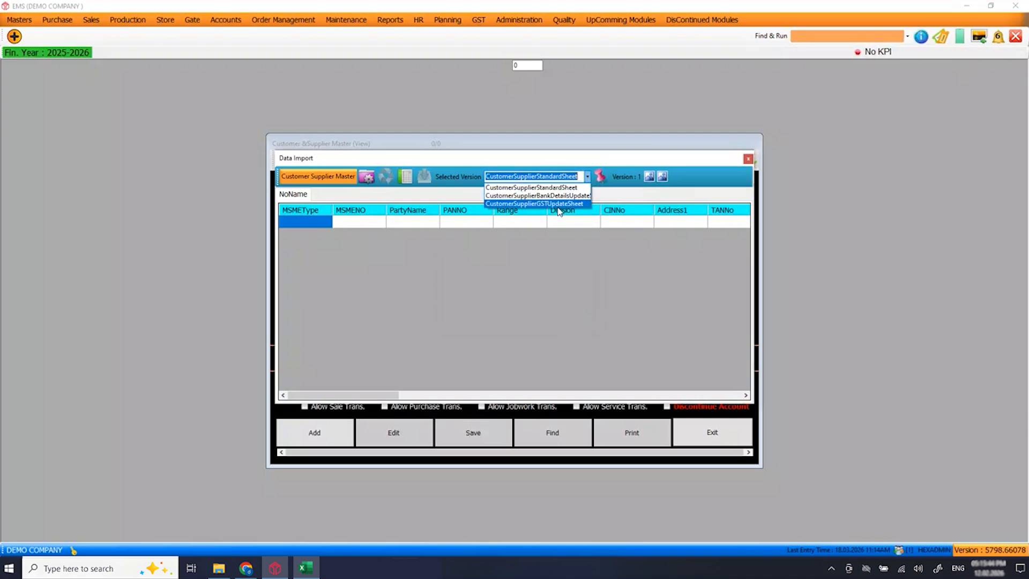
pyautogui.click(558, 206)
pyautogui.click(600, 177)
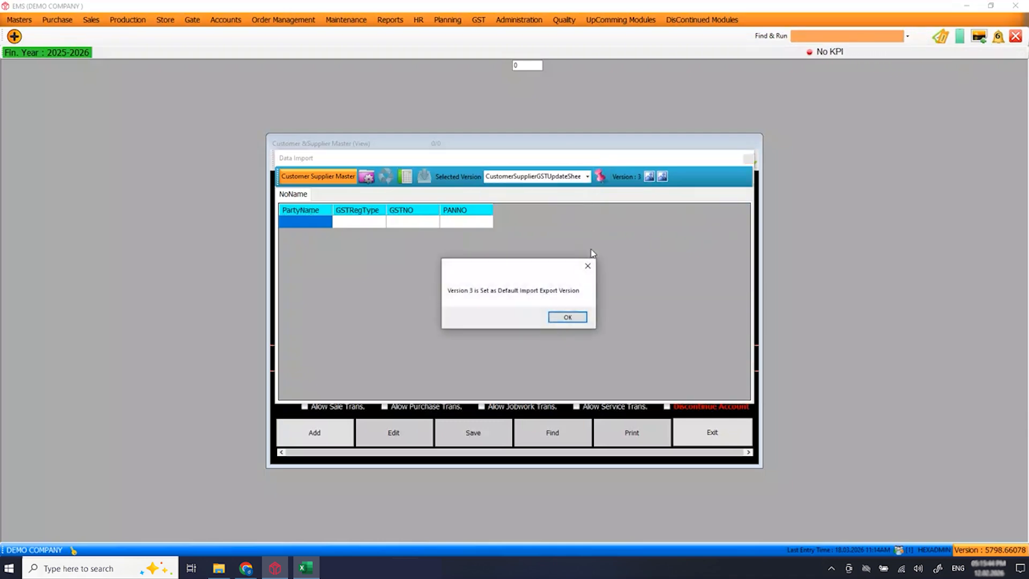
pyautogui.click(568, 317)
pyautogui.click(748, 158)
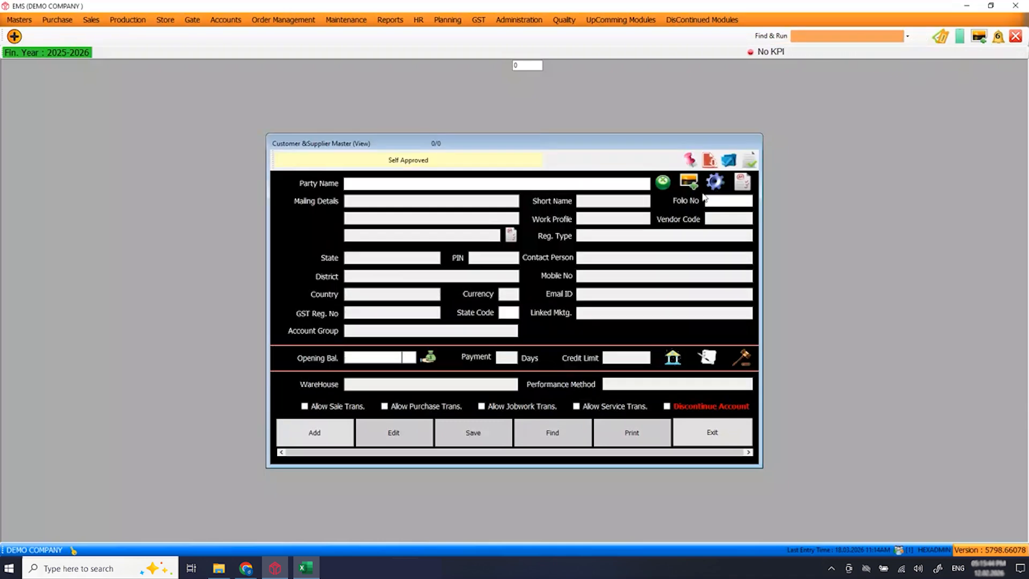
pyautogui.click(663, 182)
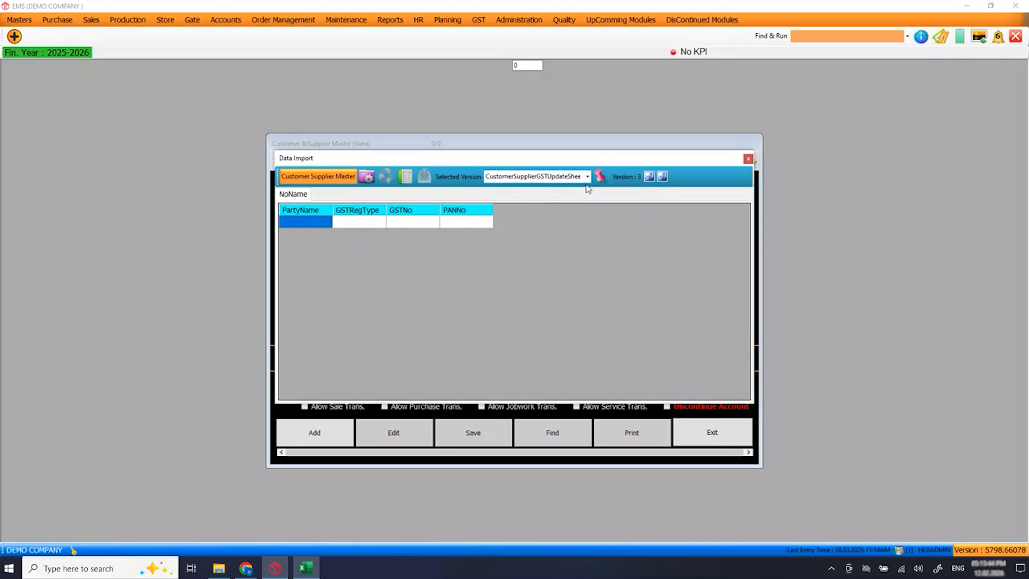
# Make CustomerSupplierStandardSheet the default import/export version
pyautogui.click(587, 176)
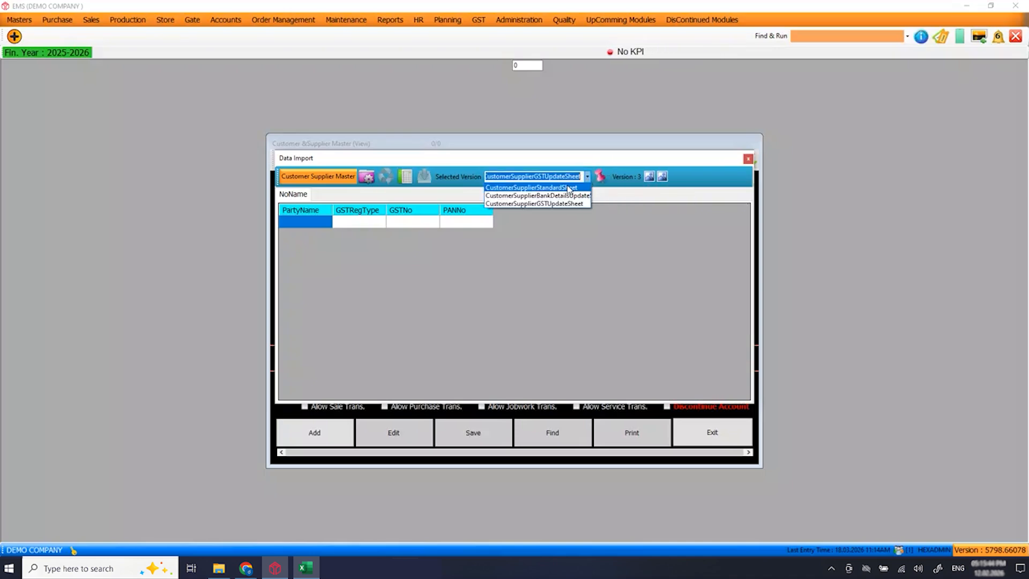
pyautogui.click(568, 187)
pyautogui.click(599, 176)
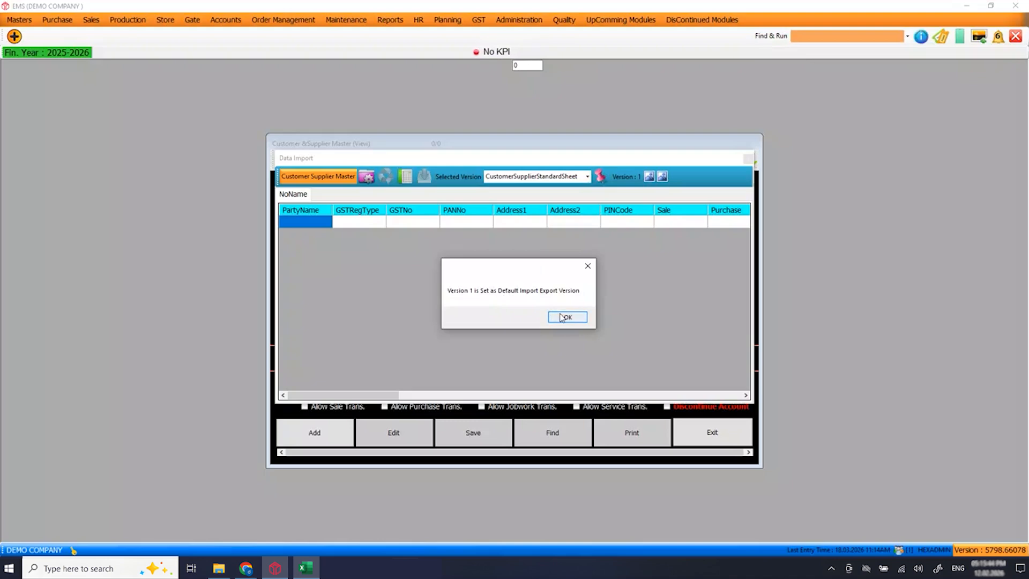
pyautogui.press('Return')
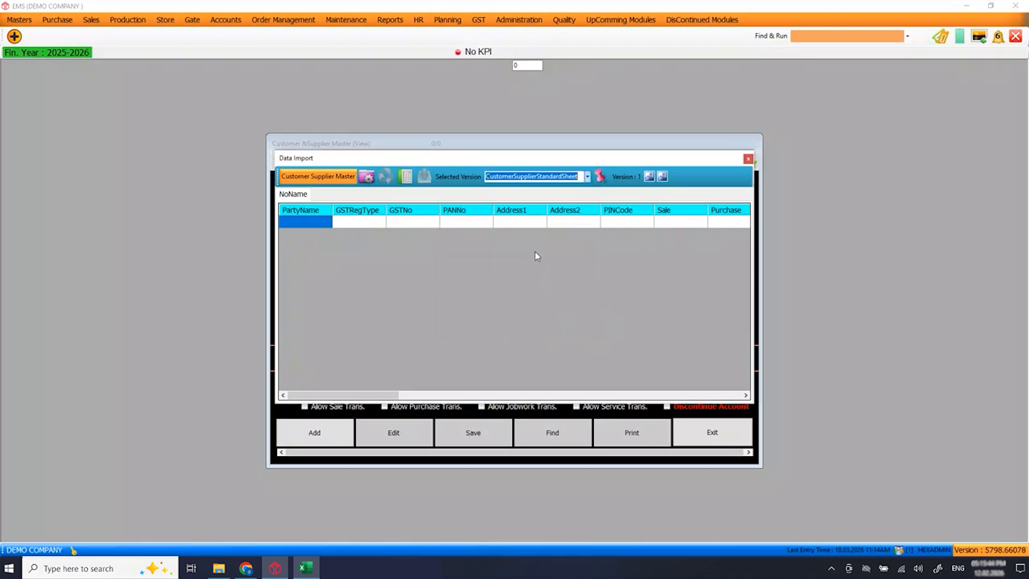
# Export the standard sheet template without data to the Desktop as the xlsx file CustomerSupplierMaster
pyautogui.click(405, 177)
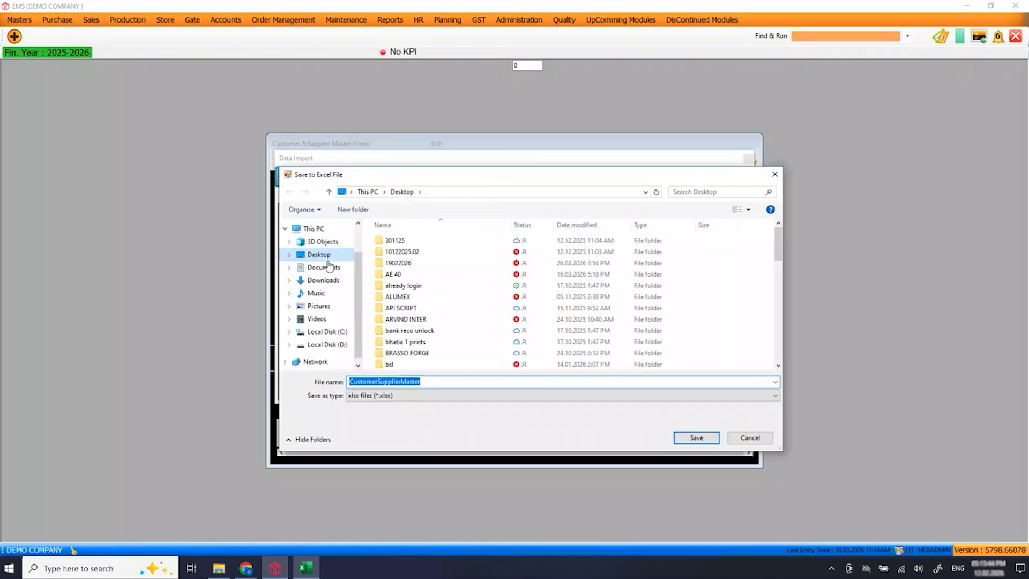
pyautogui.click(320, 255)
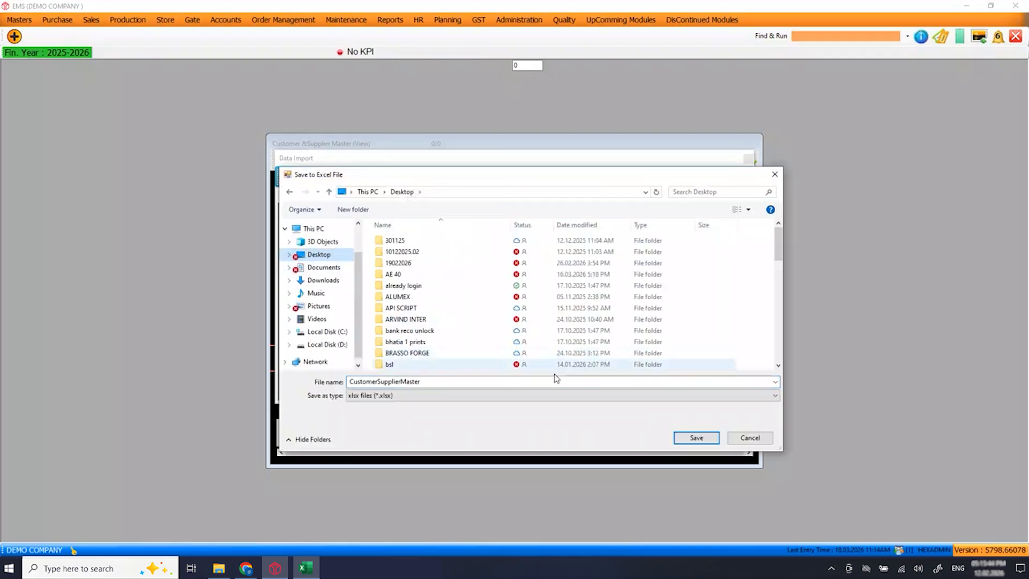
pyautogui.click(697, 438)
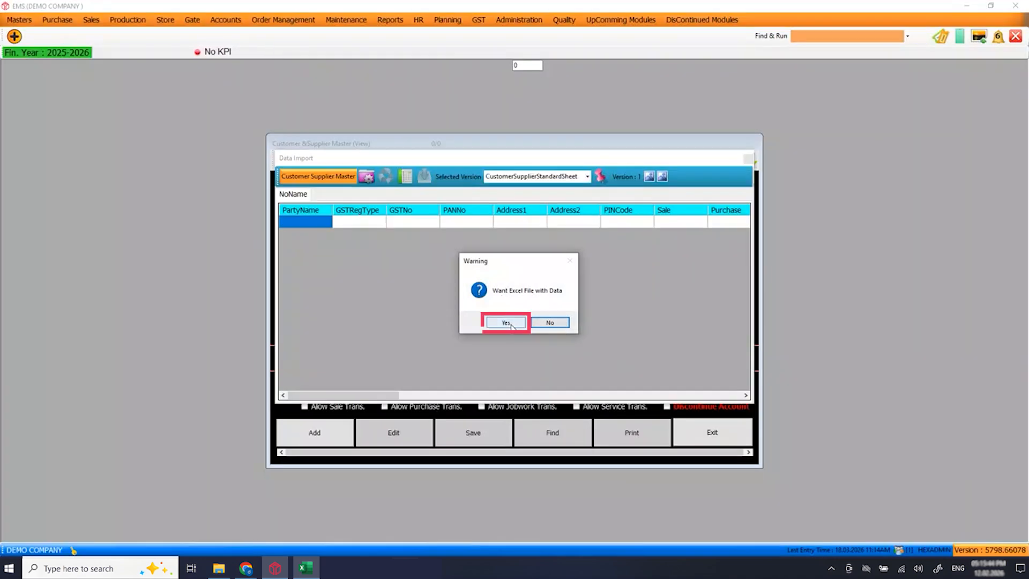
pyautogui.click(548, 323)
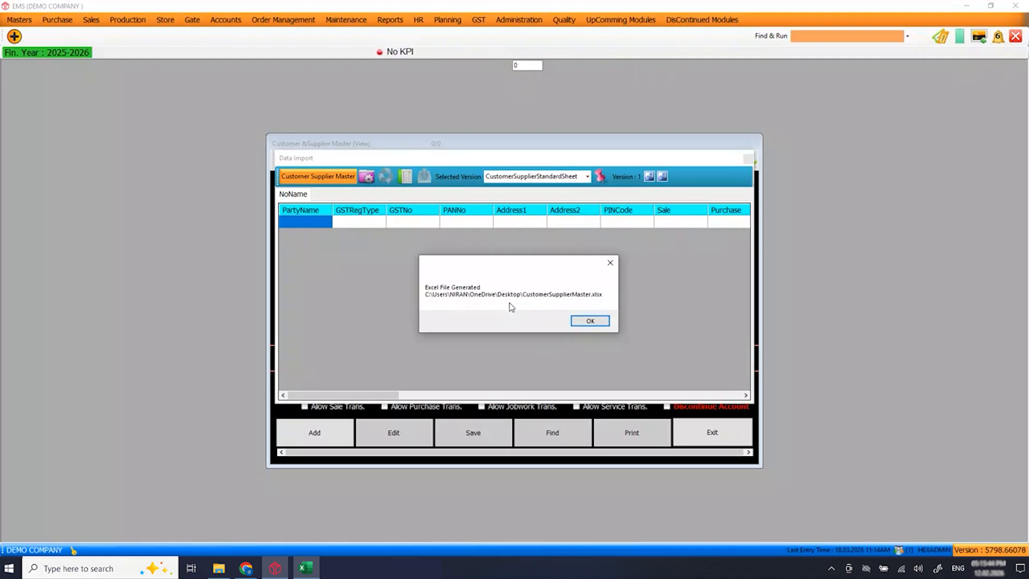
pyautogui.click(590, 321)
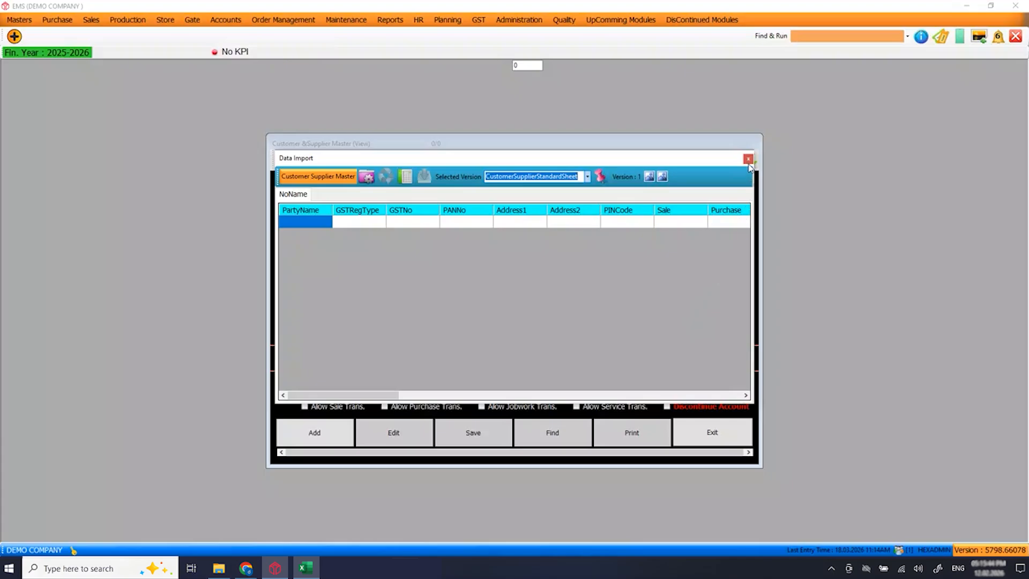
# Open the exported CustomerSupplierMaster file from the desktop in Excel
pyautogui.press('super+d')
pyautogui.click(231, 336)
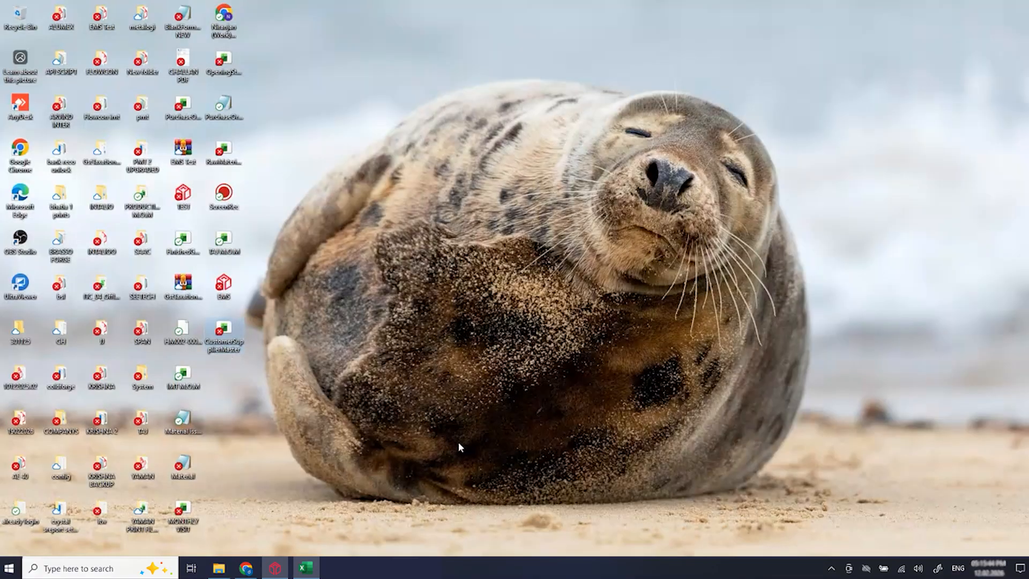
pyautogui.press('super+d')
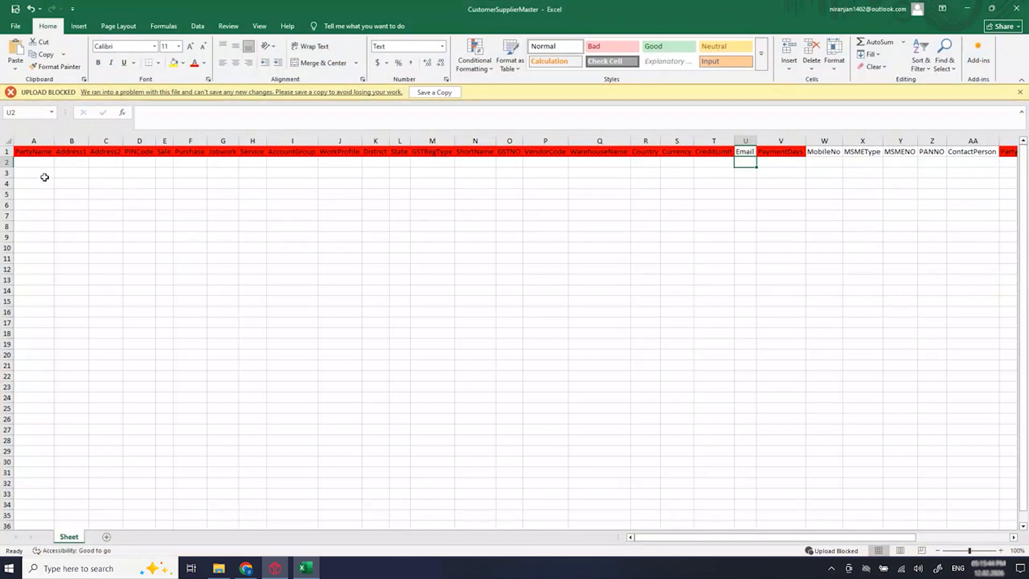
# Examine the red-filled and unfilled header cells in row 1, including PartyName, Email, MobileNo and MSMEType
pyautogui.click(31, 152)
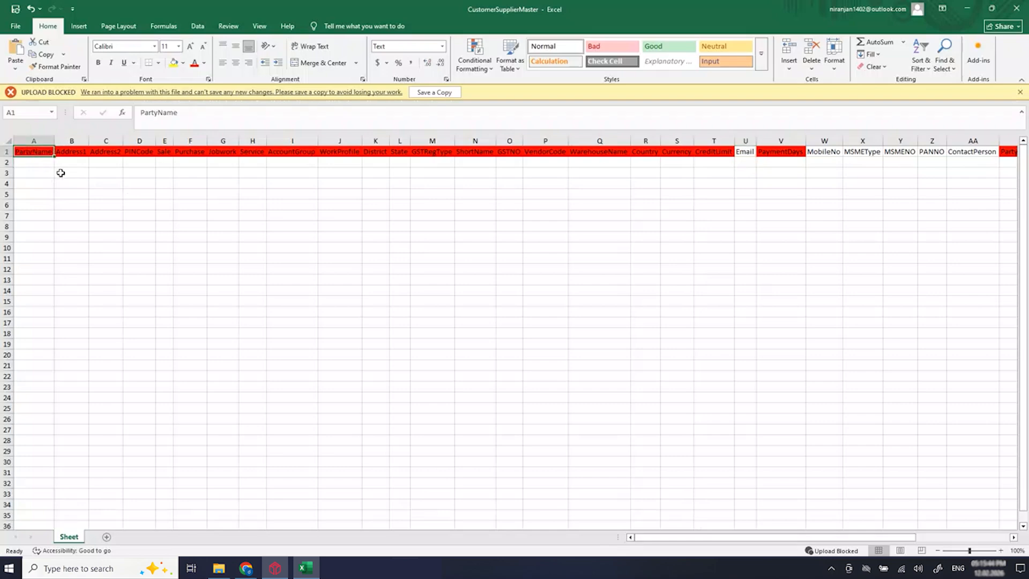
pyautogui.click(87, 184)
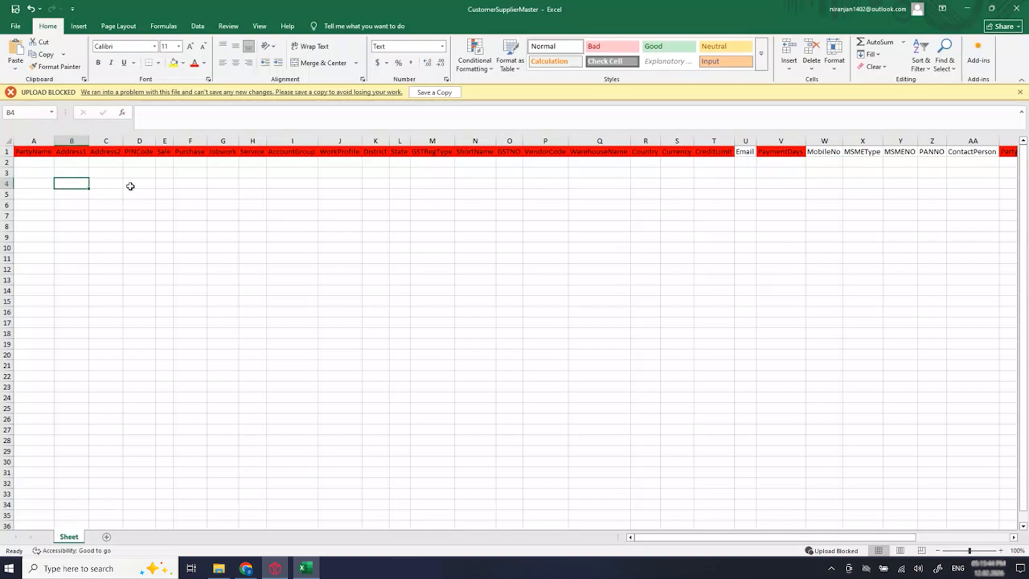
pyautogui.click(135, 184)
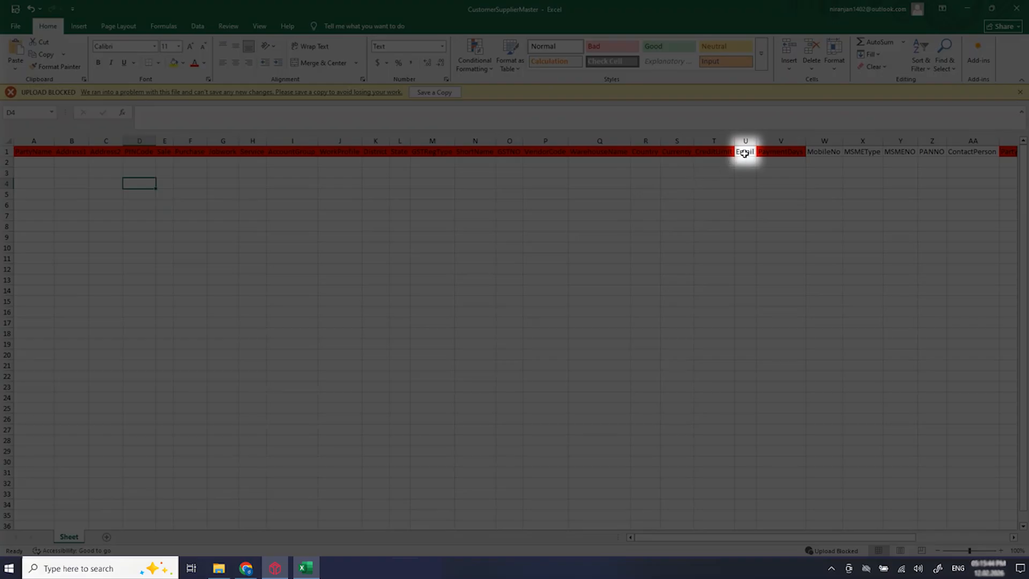
pyautogui.click(745, 153)
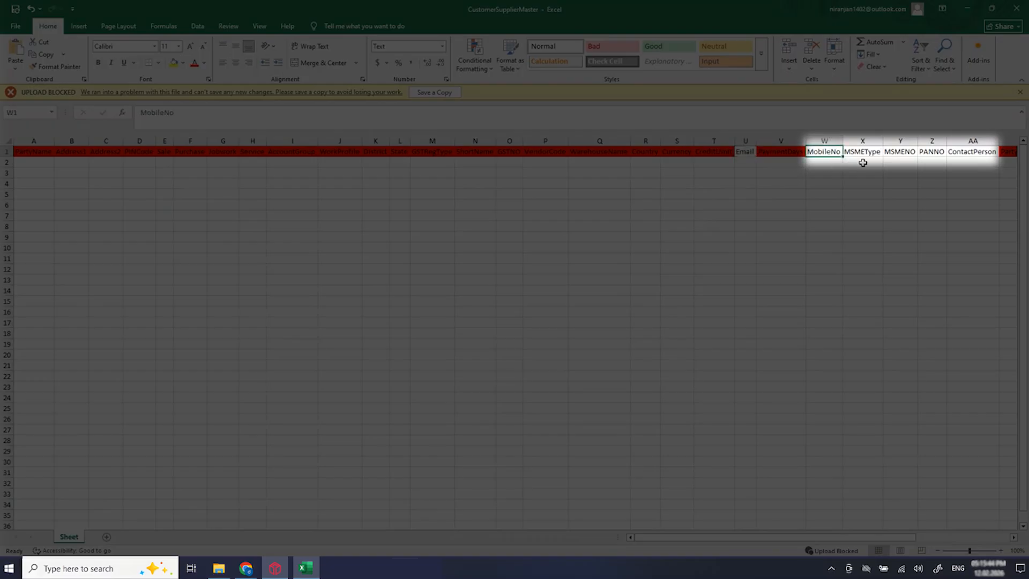
pyautogui.click(873, 153)
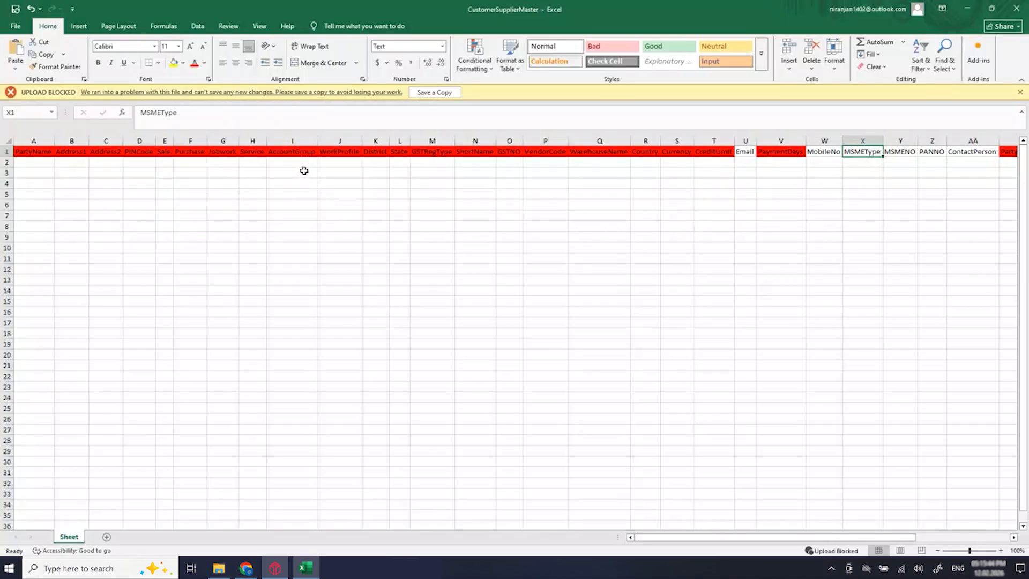
# Check the AccountGroup choices offered in cell I3 and try entering ";" there
pyautogui.click(304, 171)
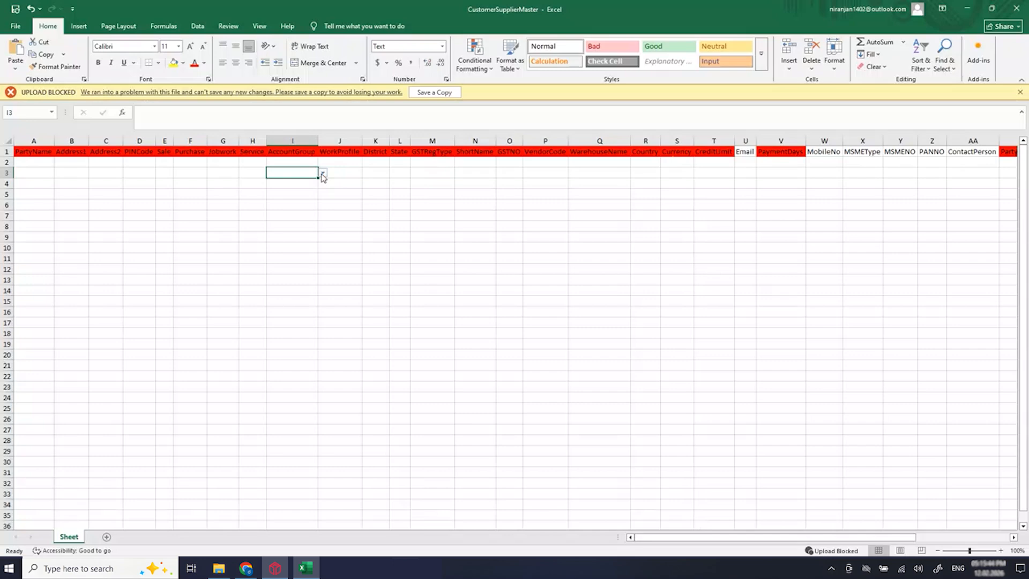
pyautogui.click(322, 174)
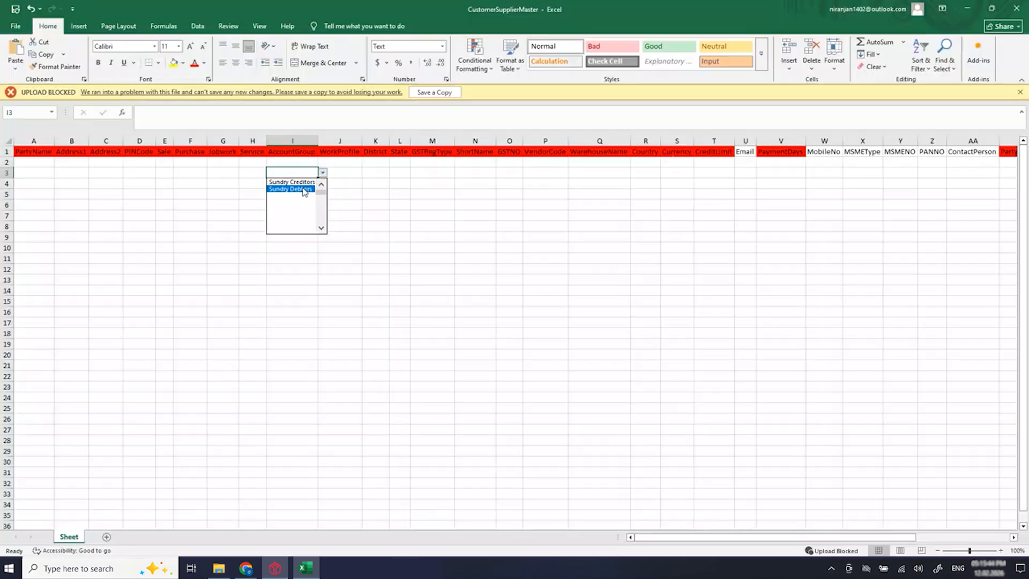
pyautogui.click(300, 177)
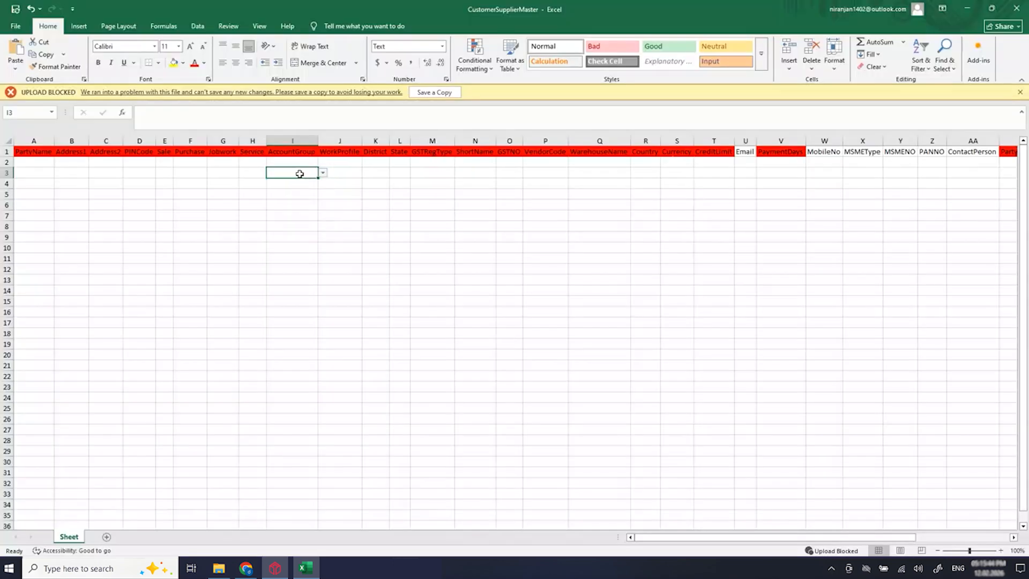
pyautogui.write(';')
pyautogui.press('Return')
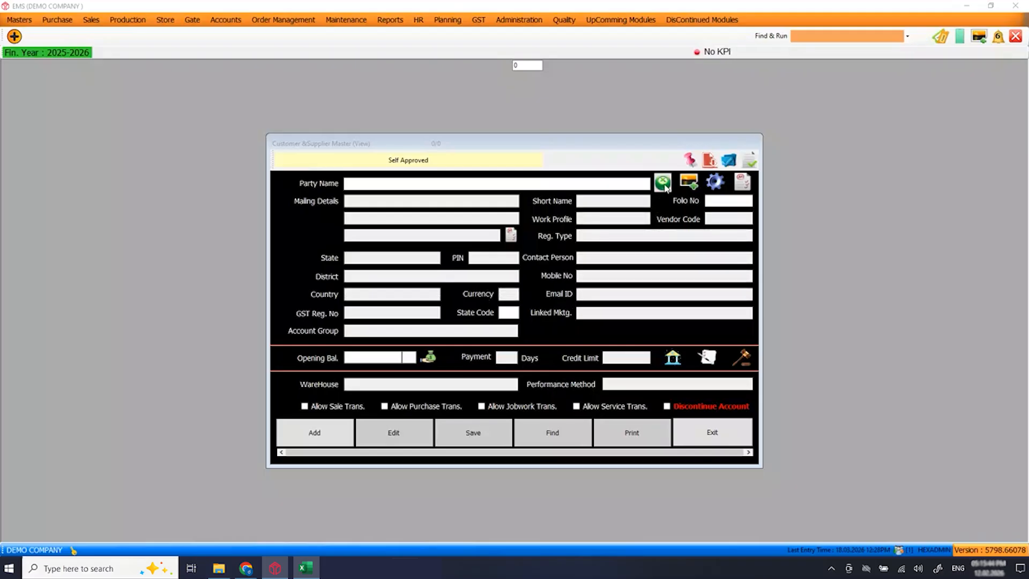
# Switch to EMS and load the CustomerSupplierMaster file from the Desktop into Data Import for the Customer Supplier Master
pyautogui.click(663, 184)
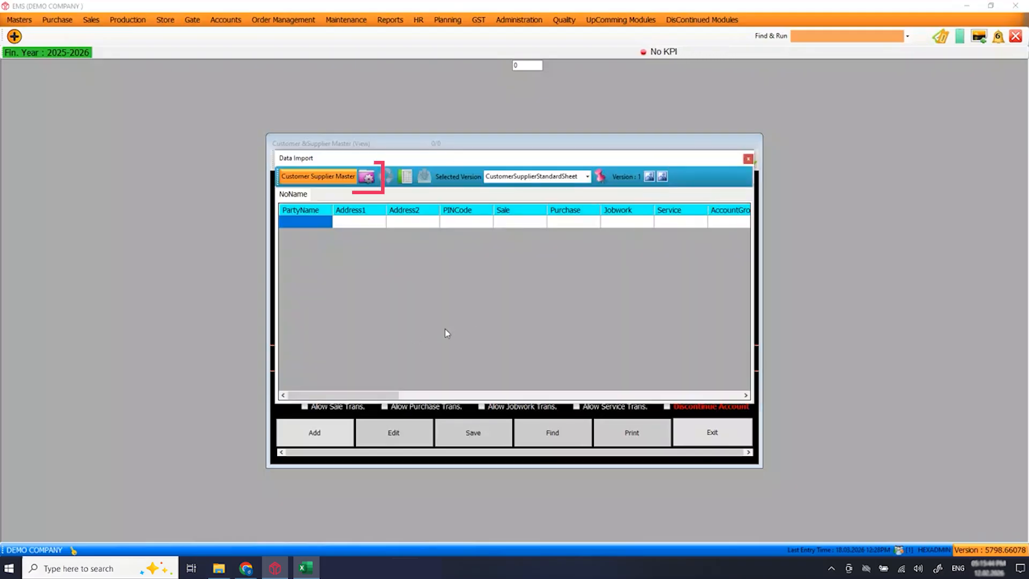
pyautogui.click(366, 178)
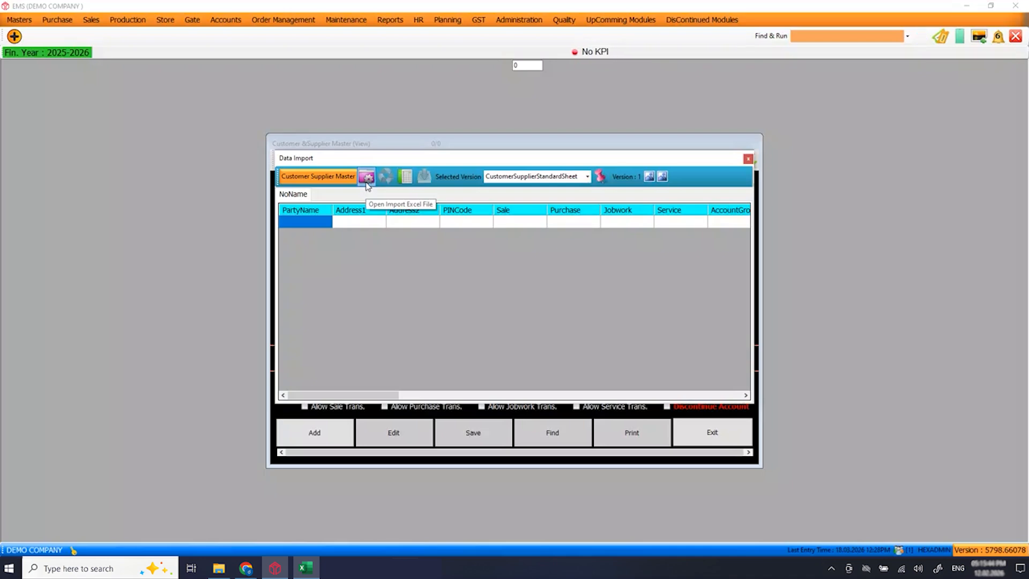
pyautogui.click(407, 241)
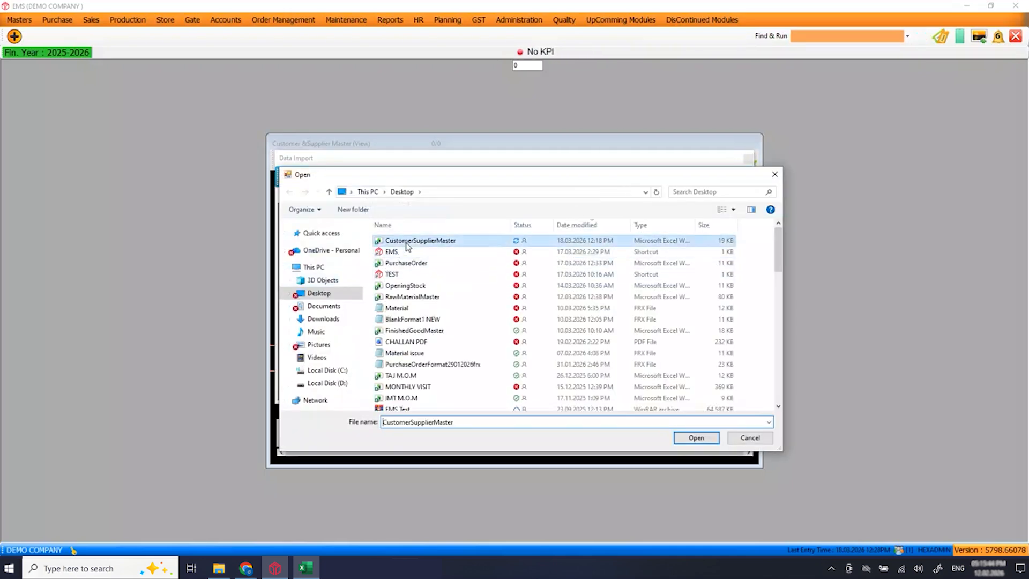
pyautogui.click(683, 437)
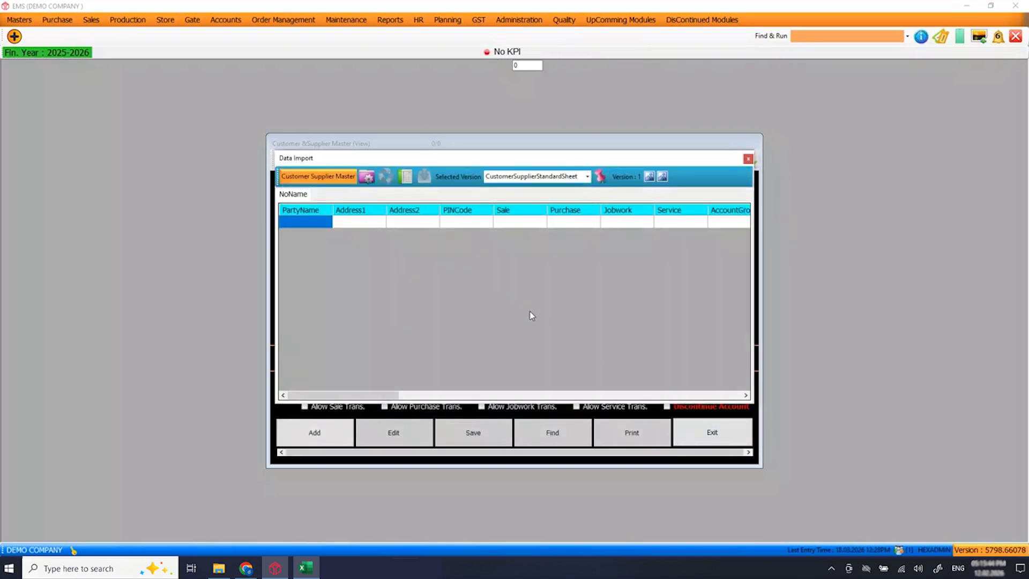
# Widen the Error and PartyName columns and examine the repeated party name error on the Sno 3 row
pyautogui.moveTo(332, 208); pyautogui.dragTo(547, 208)
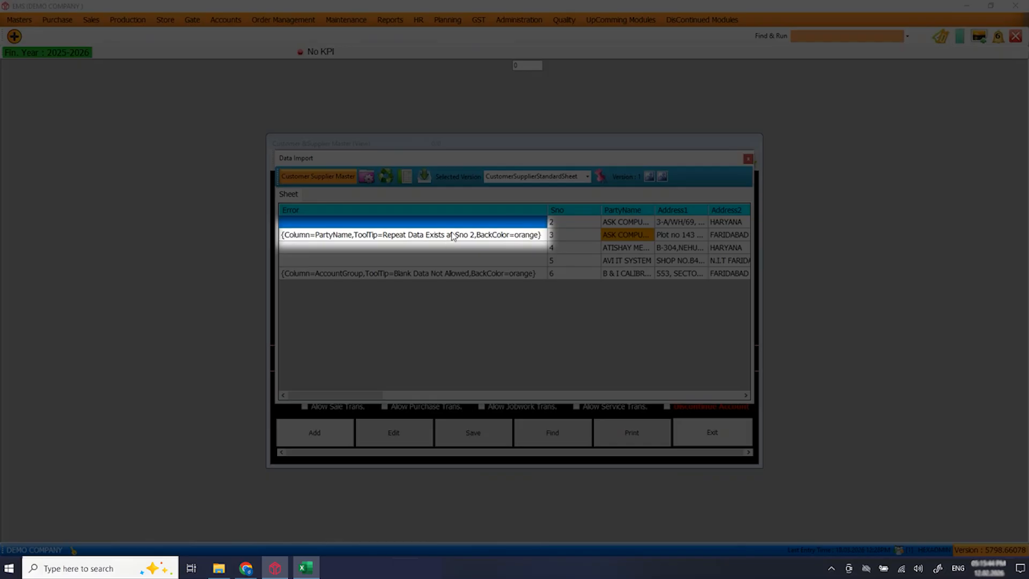
pyautogui.click(454, 236)
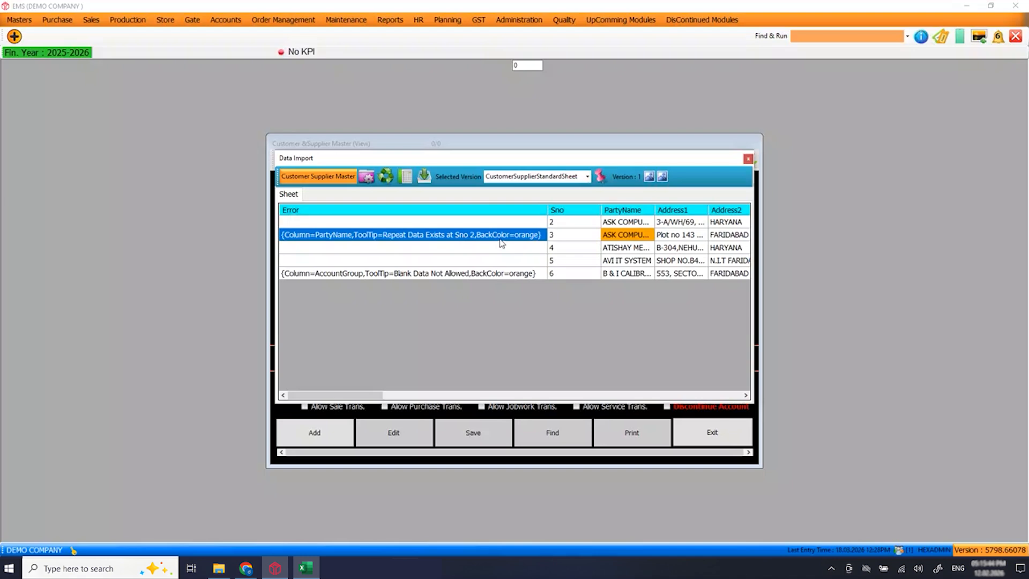
pyautogui.click(628, 236)
pyautogui.moveTo(654, 209); pyautogui.dragTo(746, 203)
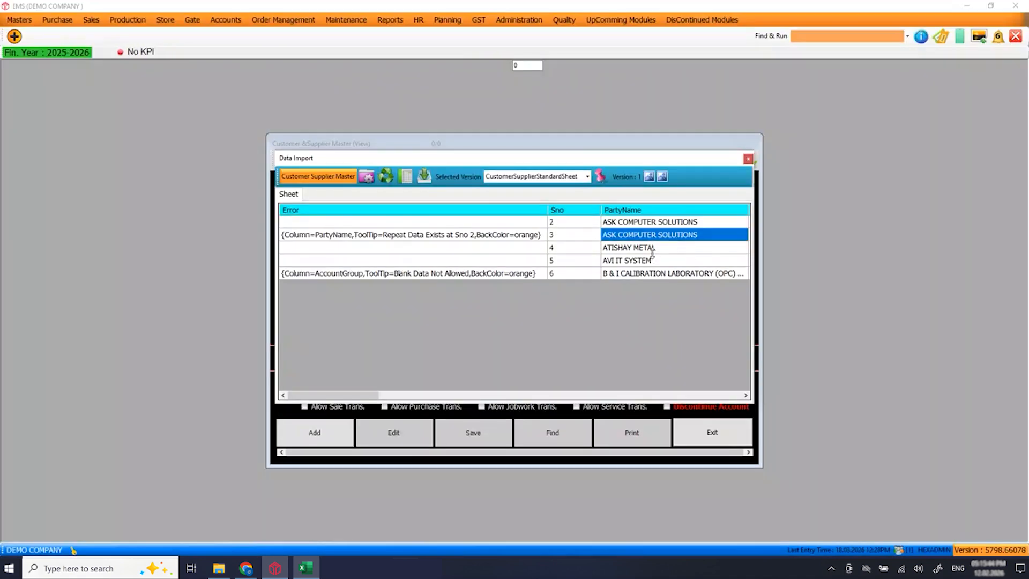
pyautogui.click(650, 250)
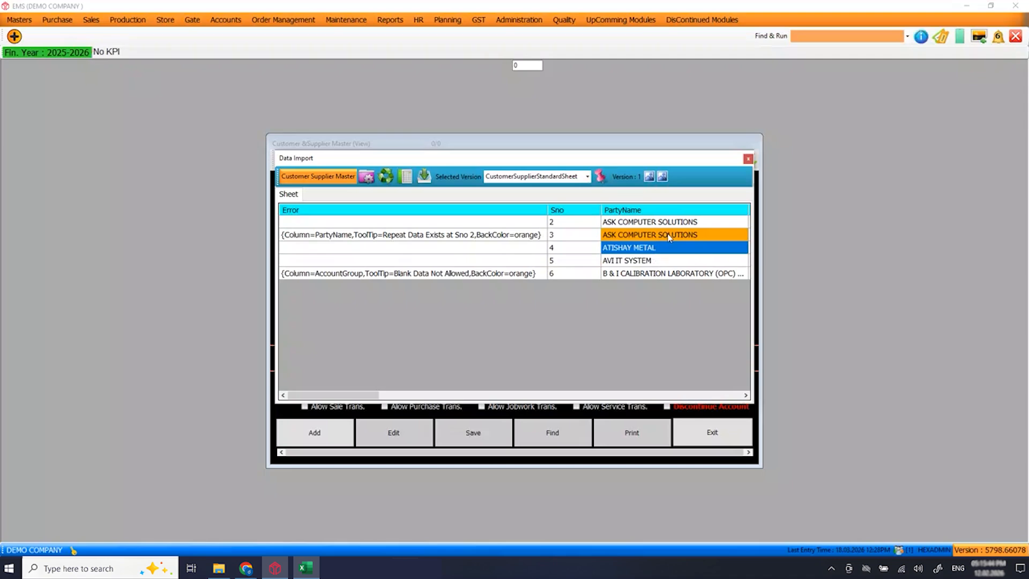
pyautogui.moveTo(669, 236)
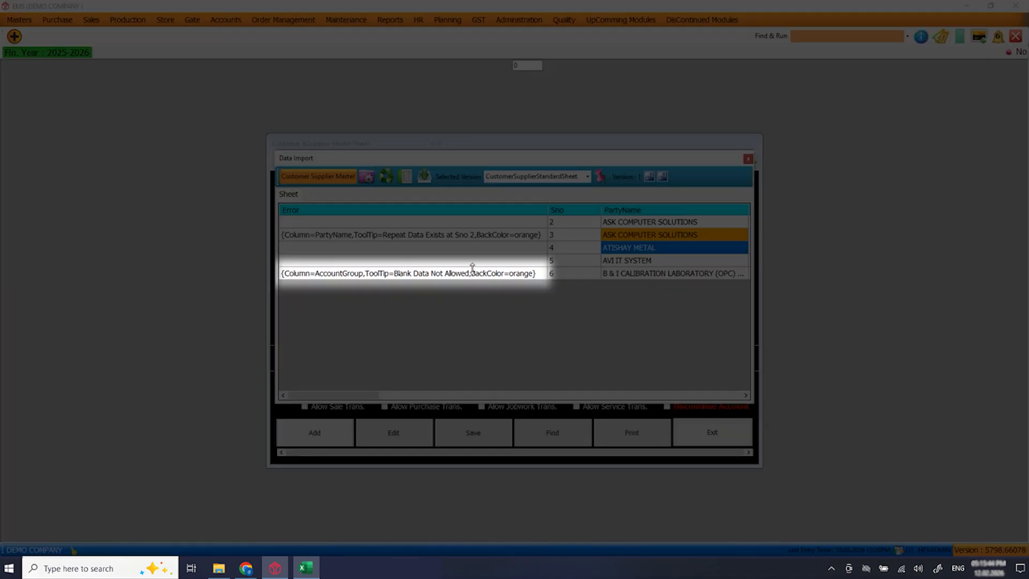
# Examine the error on the Sno 6 row and inspect its AccountGroup value, widening that column to read it
pyautogui.click(466, 274)
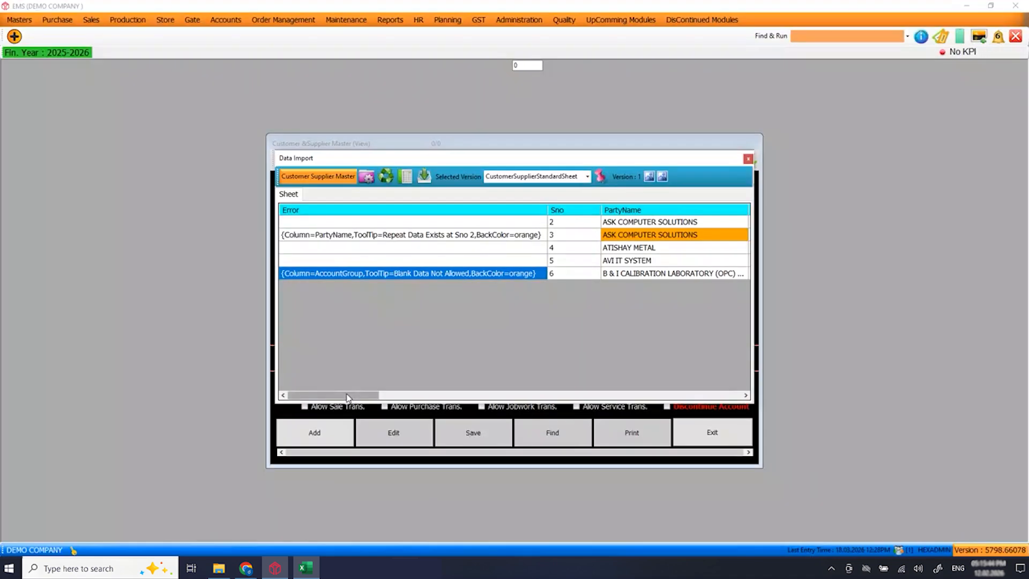
pyautogui.moveTo(351, 395); pyautogui.dragTo(478, 395)
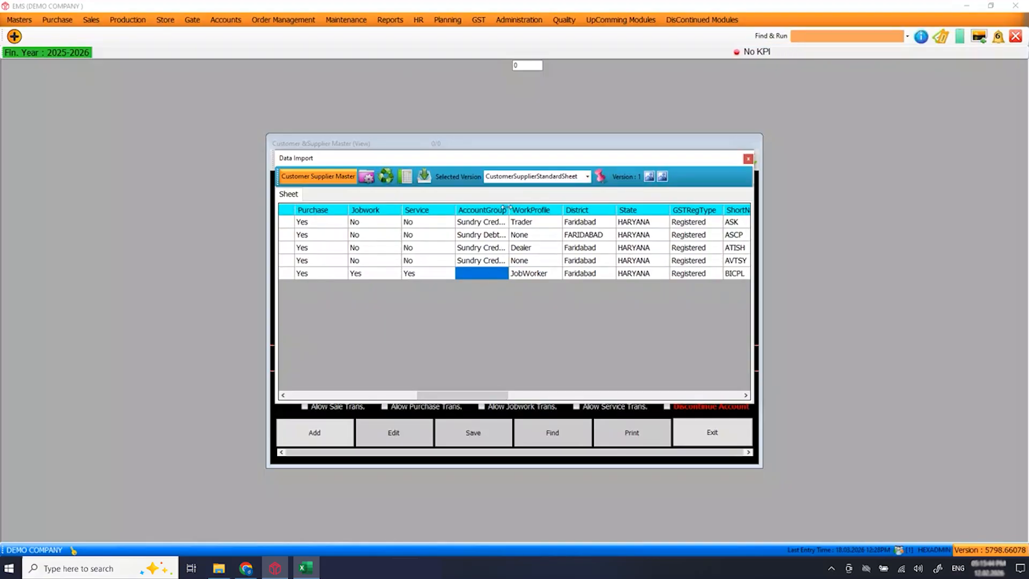
pyautogui.moveTo(507, 207); pyautogui.dragTo(525, 207)
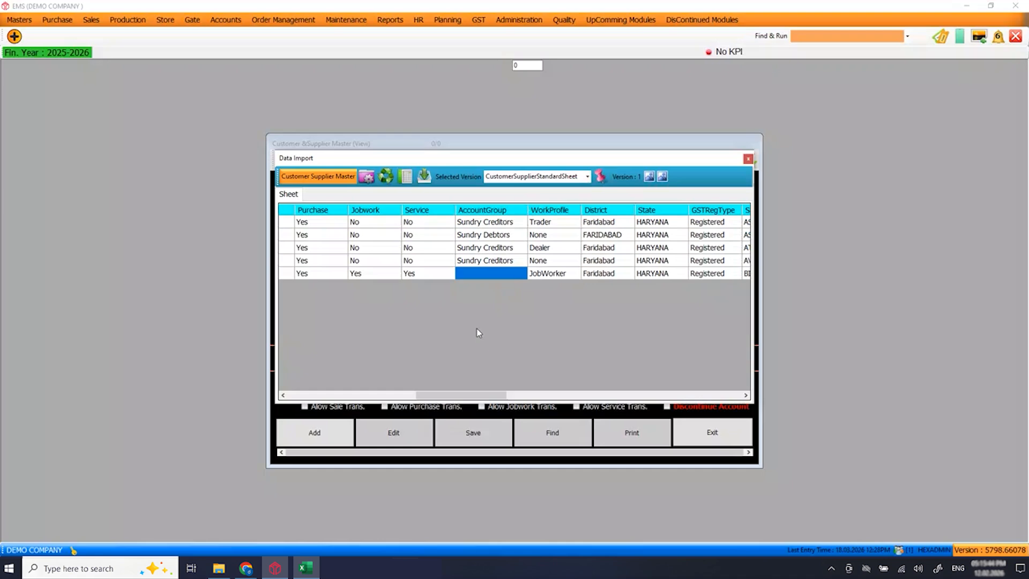
# Switch to the CustomerSupplierMaster workbook in Excel and delete the duplicate ASK COMPUTER SOLUTIONS entry in row 3
pyautogui.press('super+d')
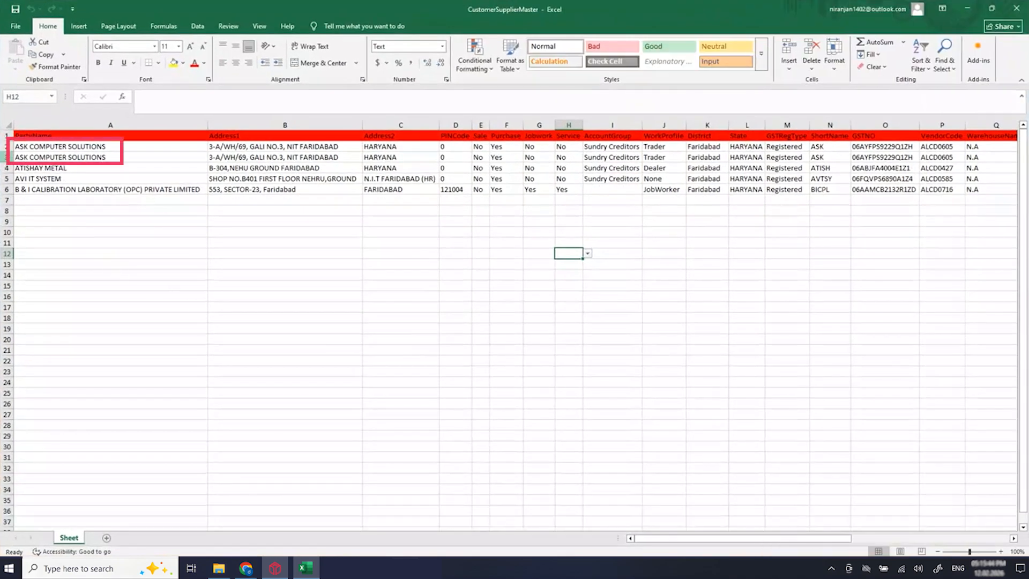
pyautogui.click(7, 157)
pyautogui.rightClick(7, 157)
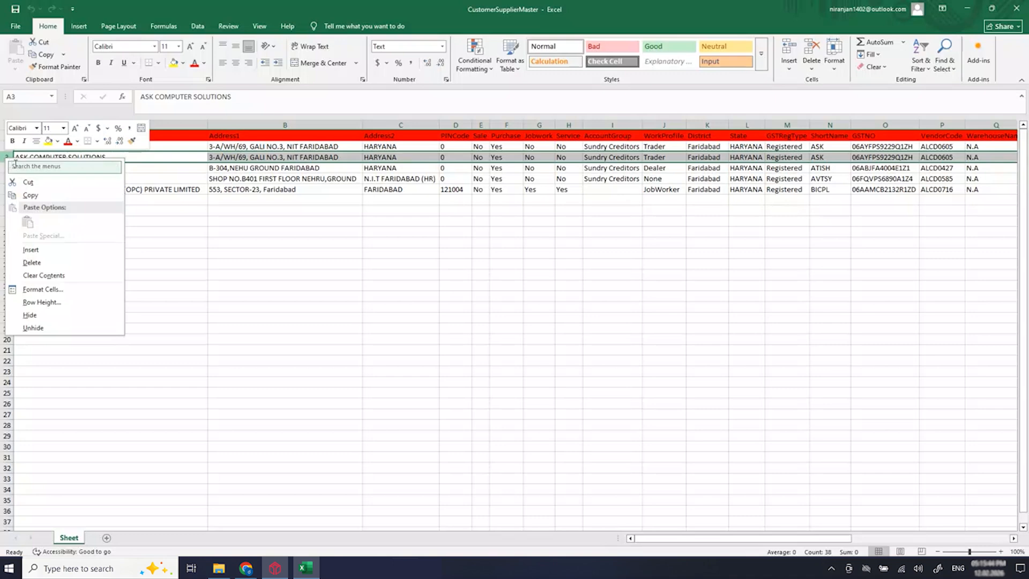
pyautogui.click(39, 263)
# Fill the blank AccountGroup cell I5 with Sundry Creditors copied from cell I4
pyautogui.click(617, 177)
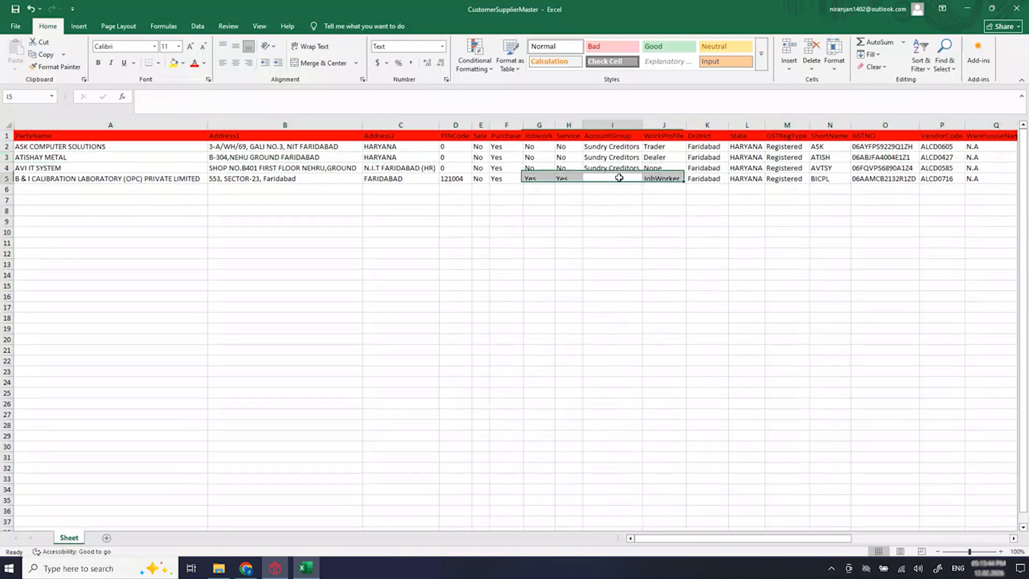
pyautogui.click(624, 168)
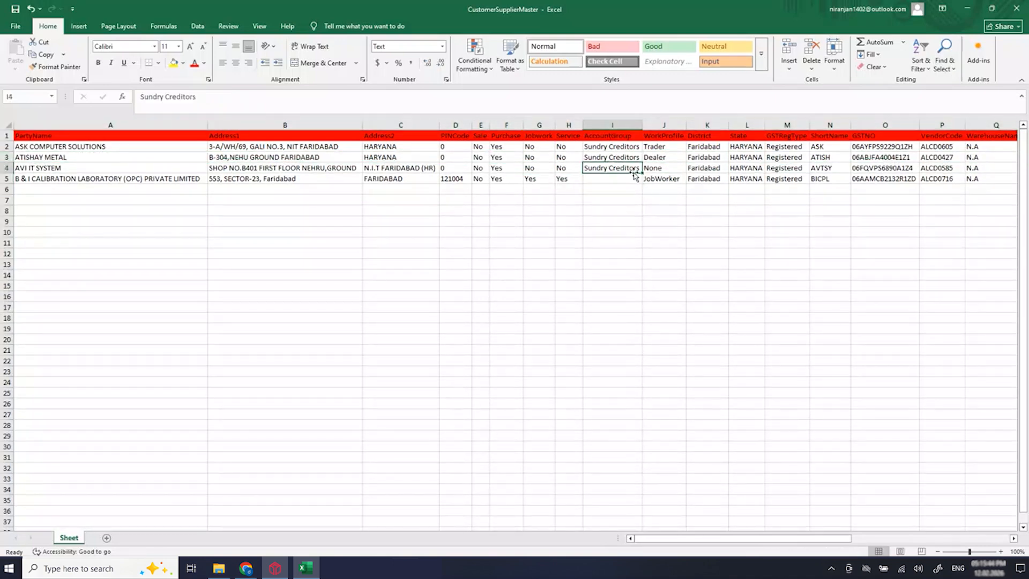
pyautogui.hotkey('ctrl', 'c')
pyautogui.click(625, 179)
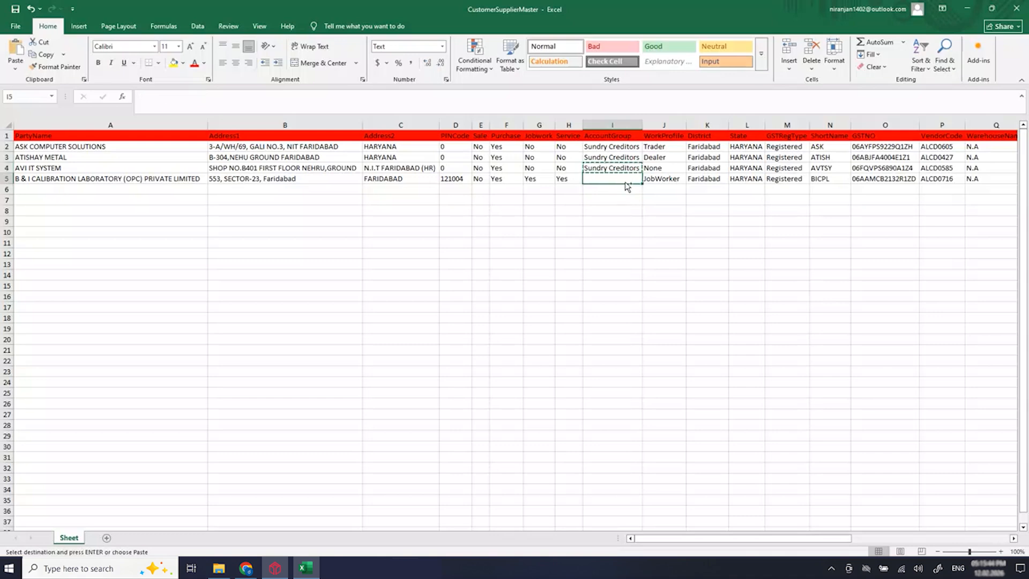
pyautogui.hotkey('ctrl', 'v')
pyautogui.click(611, 210)
pyautogui.press('Escape')
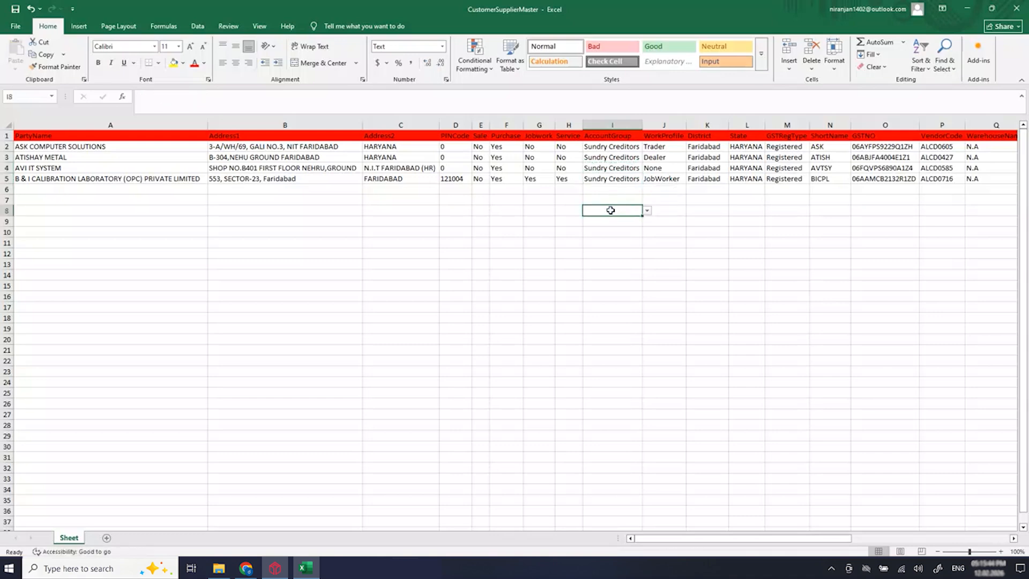
# Return to EMS and load the corrected CustomerSupplierMaster file from the Desktop into Data Import
pyautogui.click(967, 8)
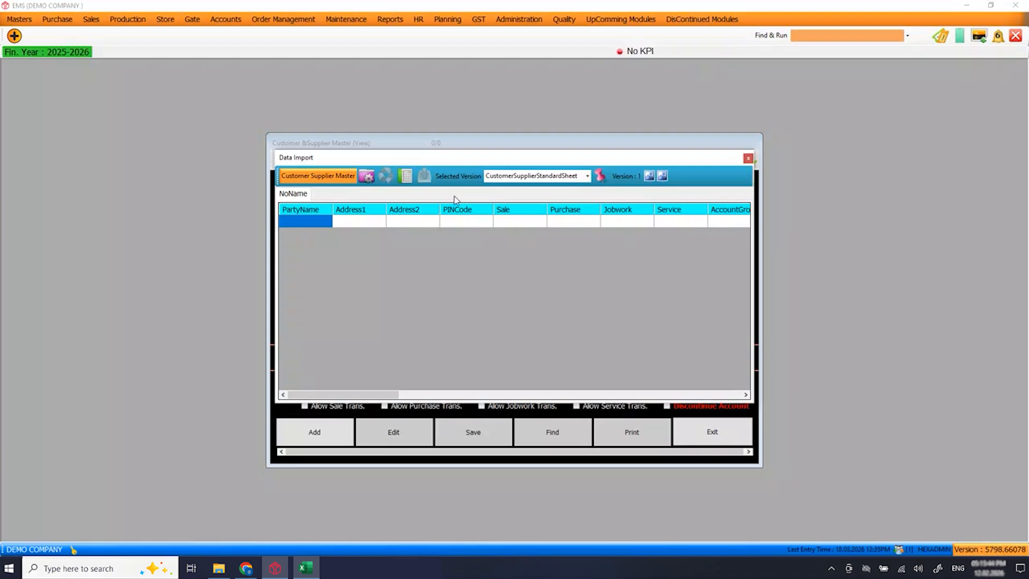
pyautogui.click(368, 181)
pyautogui.click(408, 239)
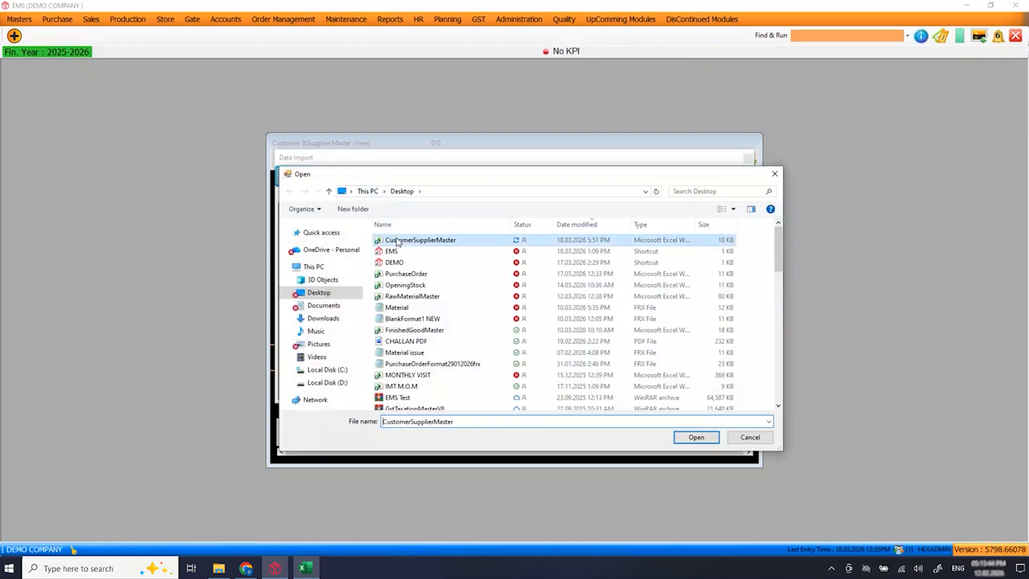
pyautogui.click(686, 437)
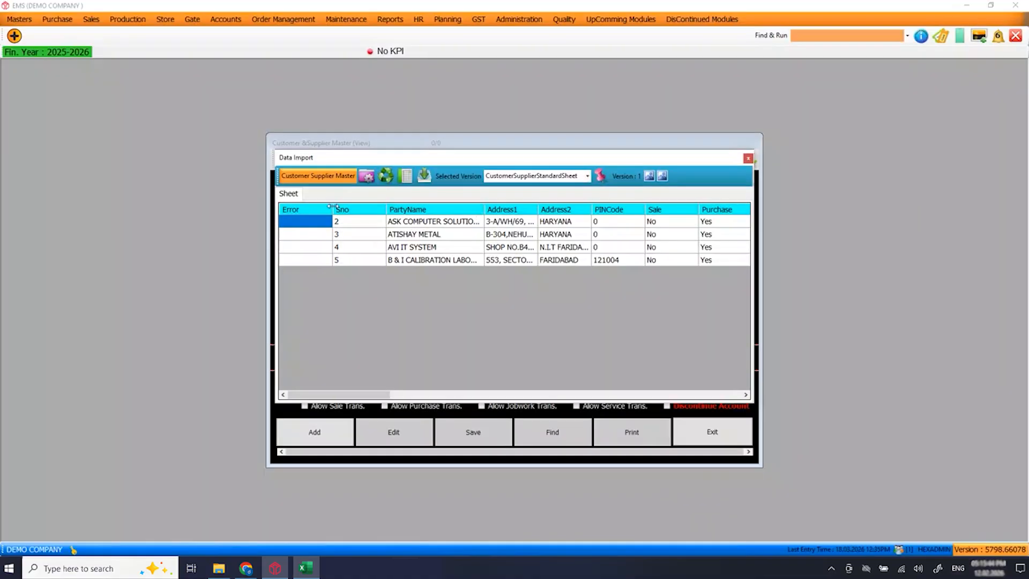
# Check the Error column, import the loaded rows into the Customer Supplier Master and close Data Import
pyautogui.moveTo(333, 209); pyautogui.dragTo(458, 209)
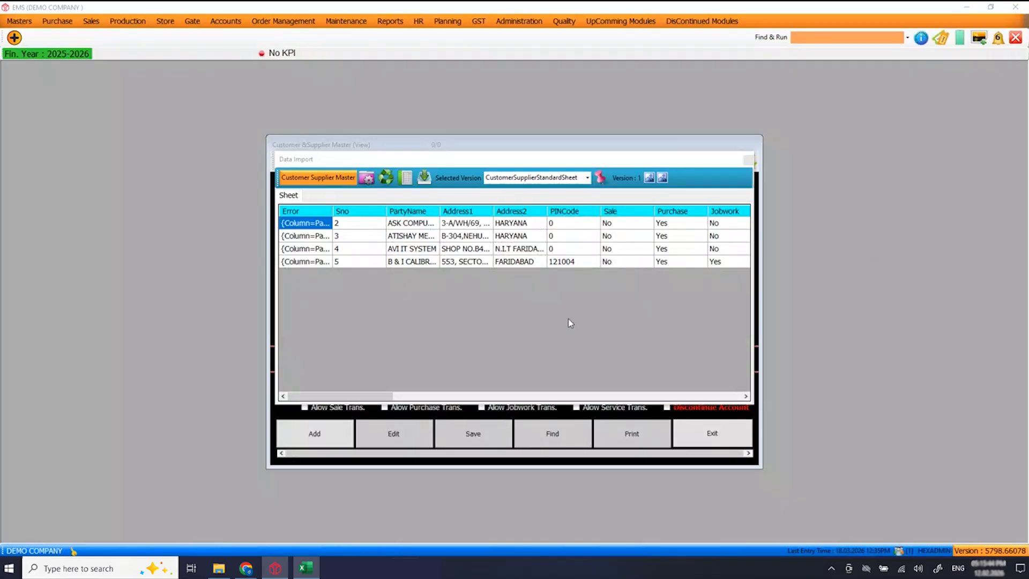
pyautogui.click(747, 160)
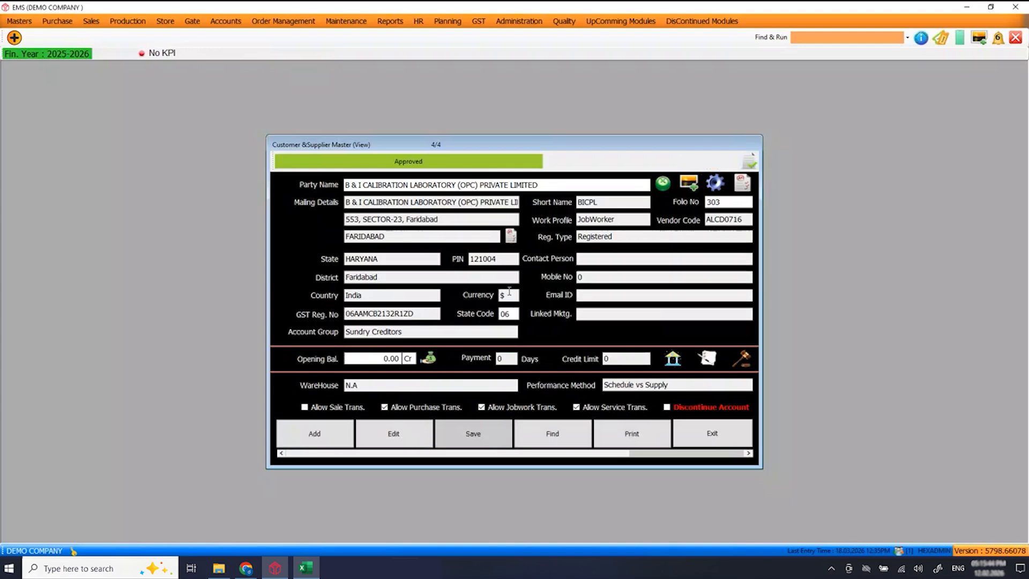
# Browse the imported party records backwards from the last one to the first one, ASK COMPUTER SOLUTIONS
pyautogui.click(282, 453)
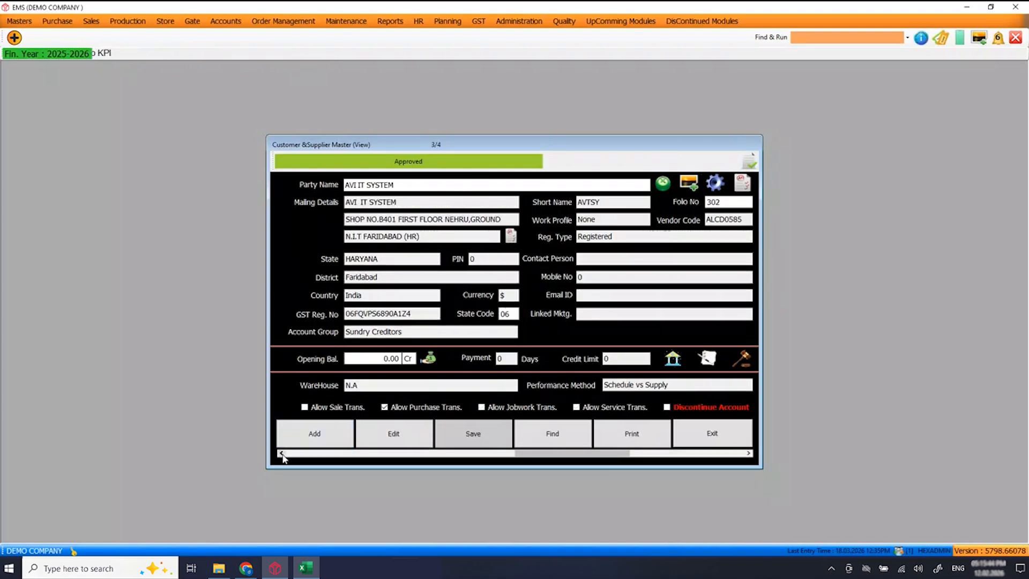
pyautogui.click(281, 453)
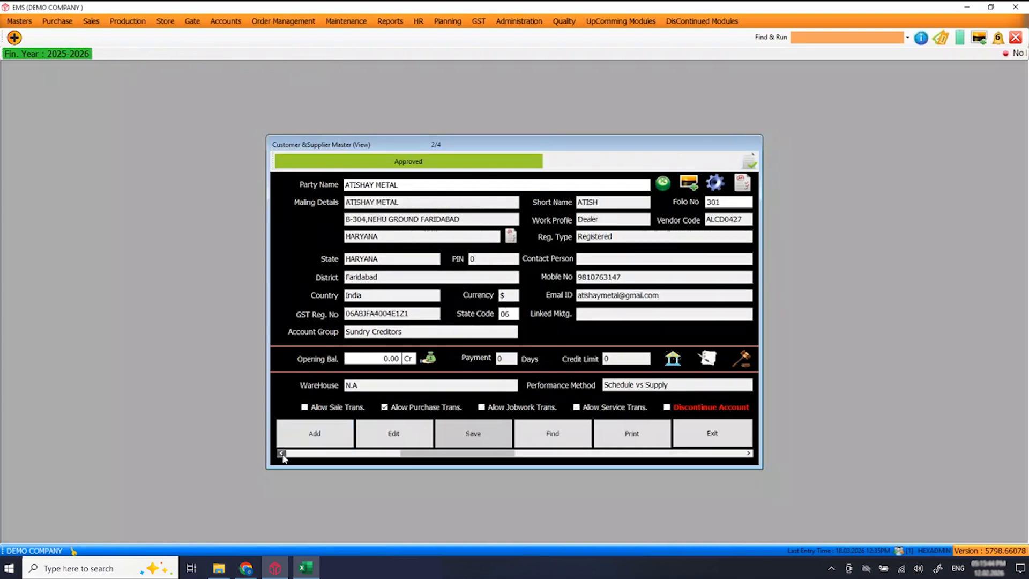
pyautogui.click(282, 454)
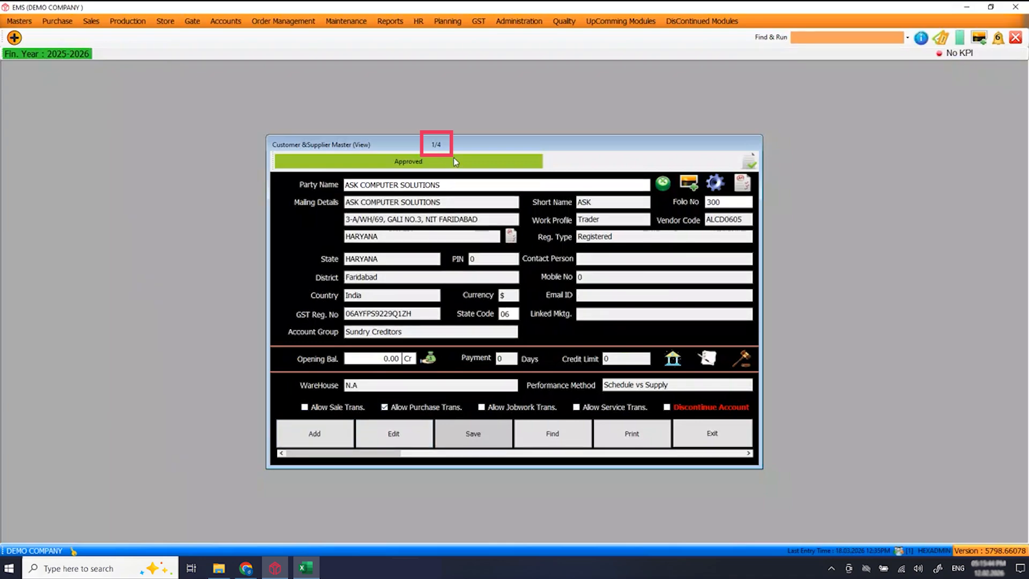